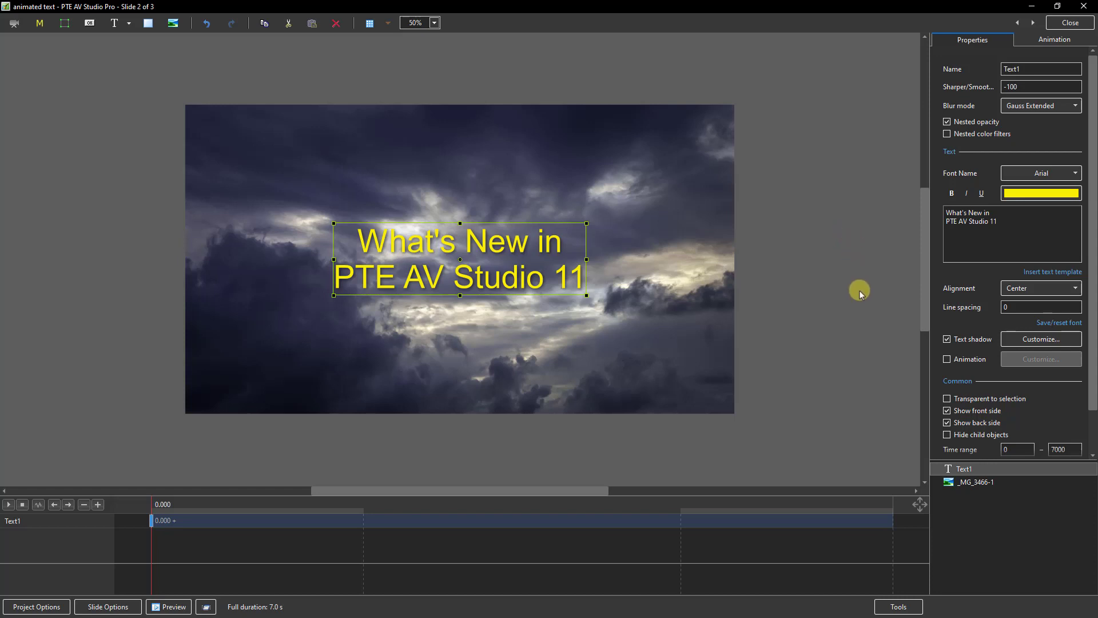
Step: Enable animation for the title text and set its In effect to Rotate Horizontally, checking the Out effect settings
click(952, 364)
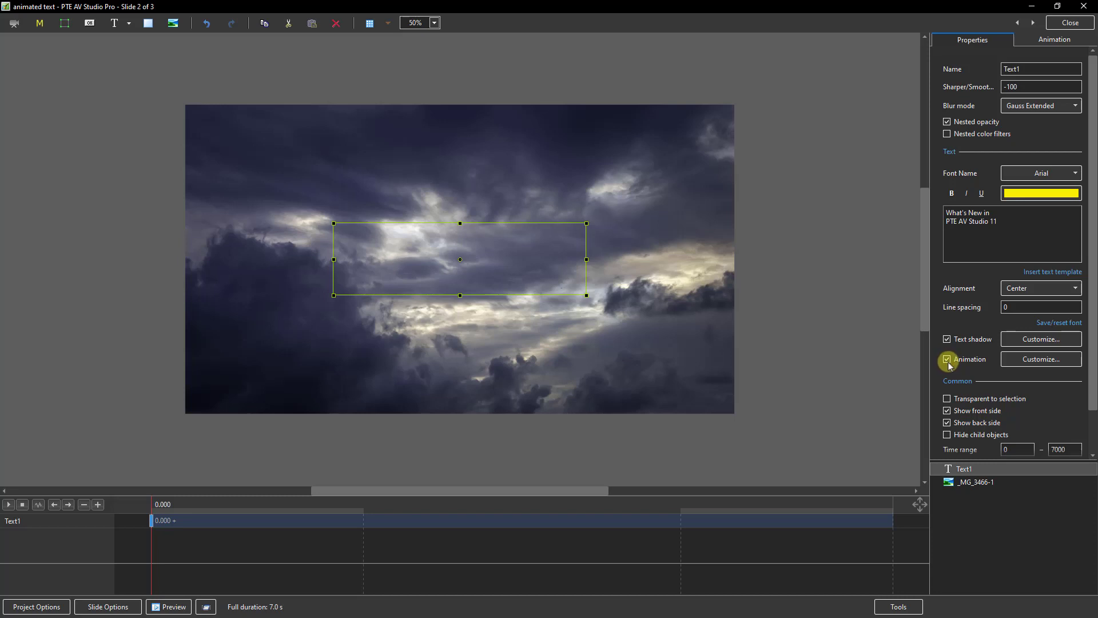
click(1038, 360)
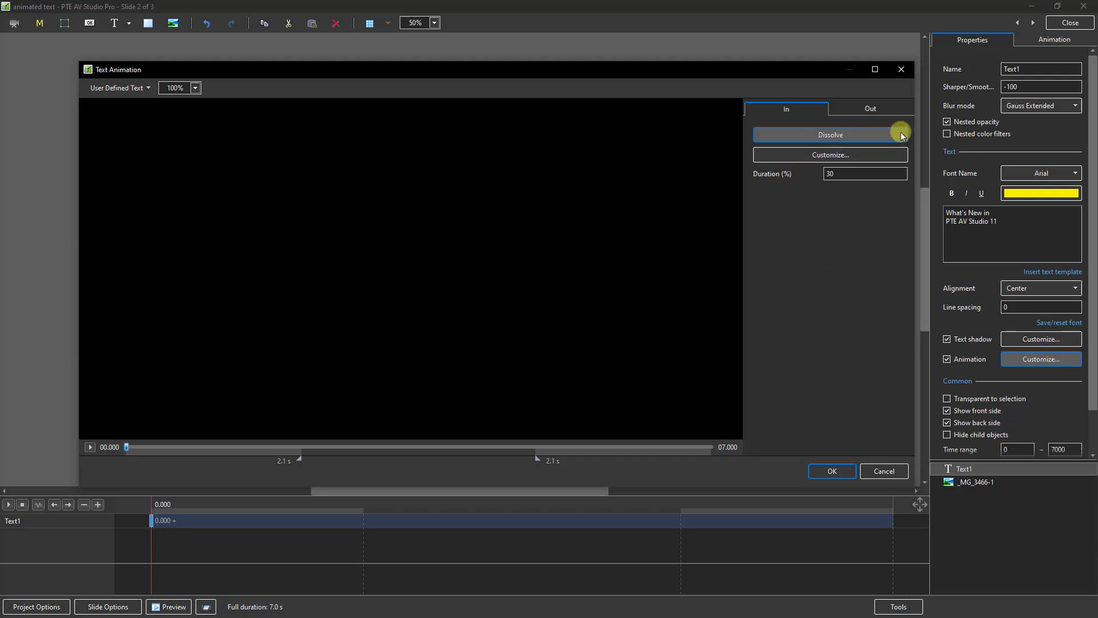
click(901, 135)
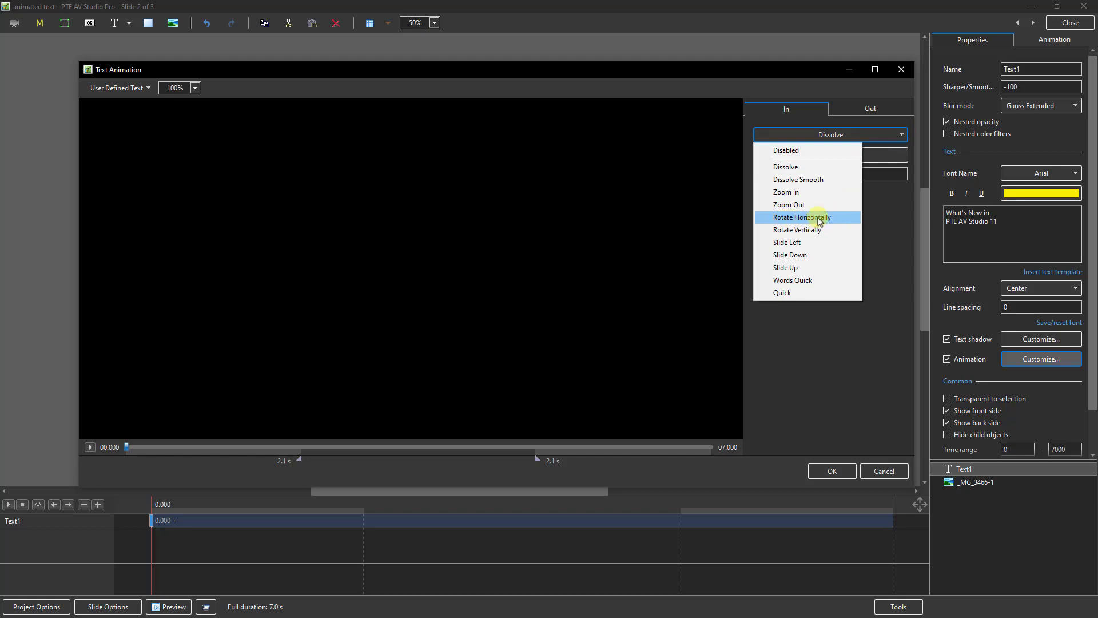
click(819, 221)
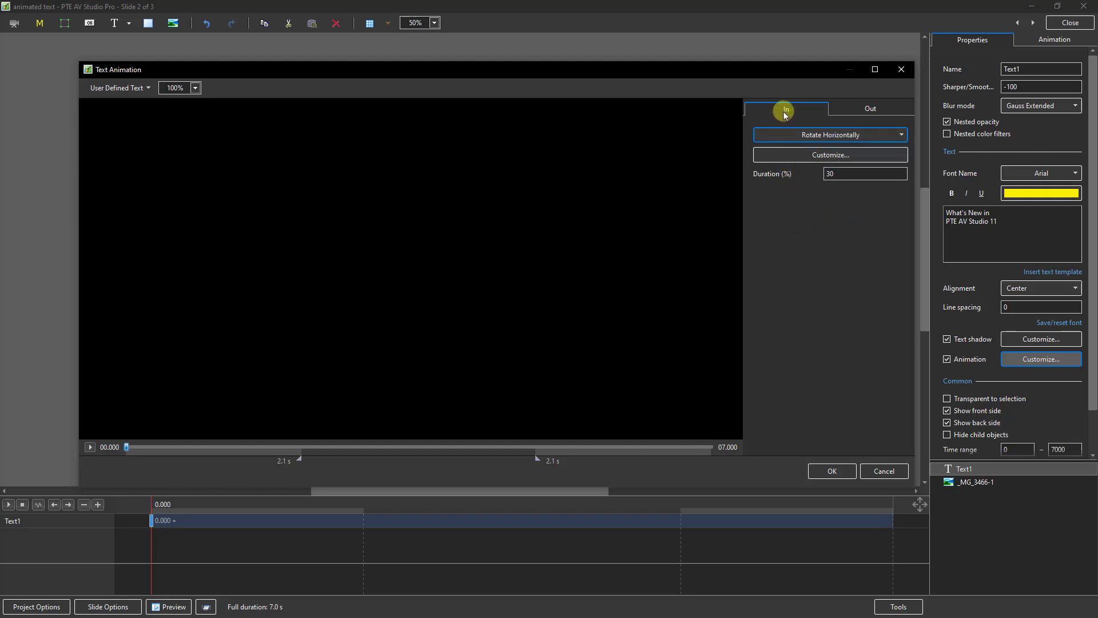
click(865, 109)
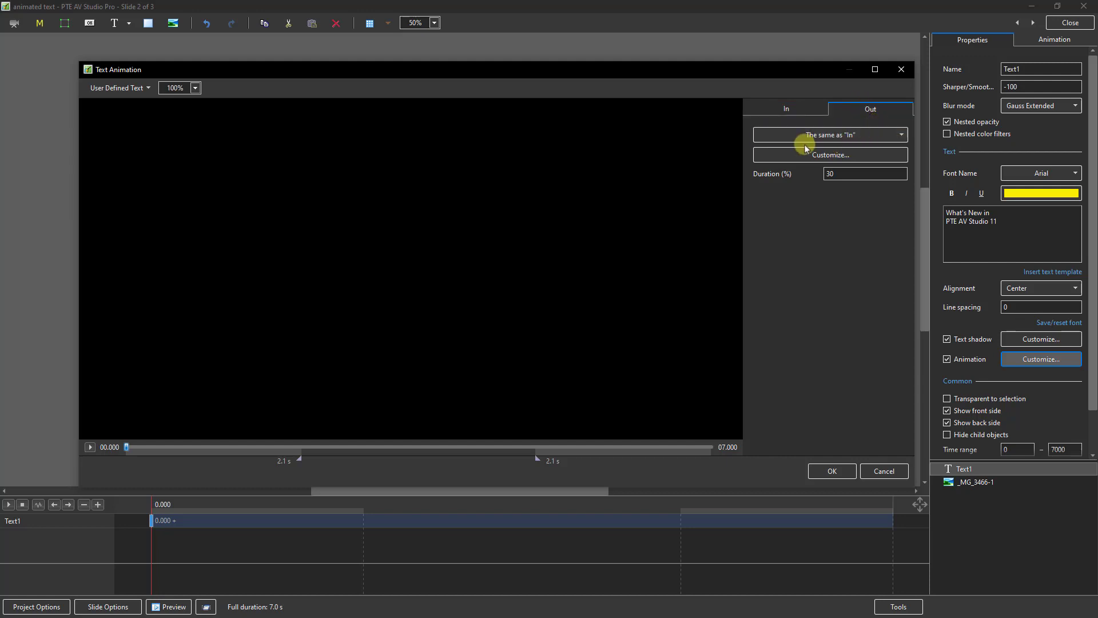
click(794, 110)
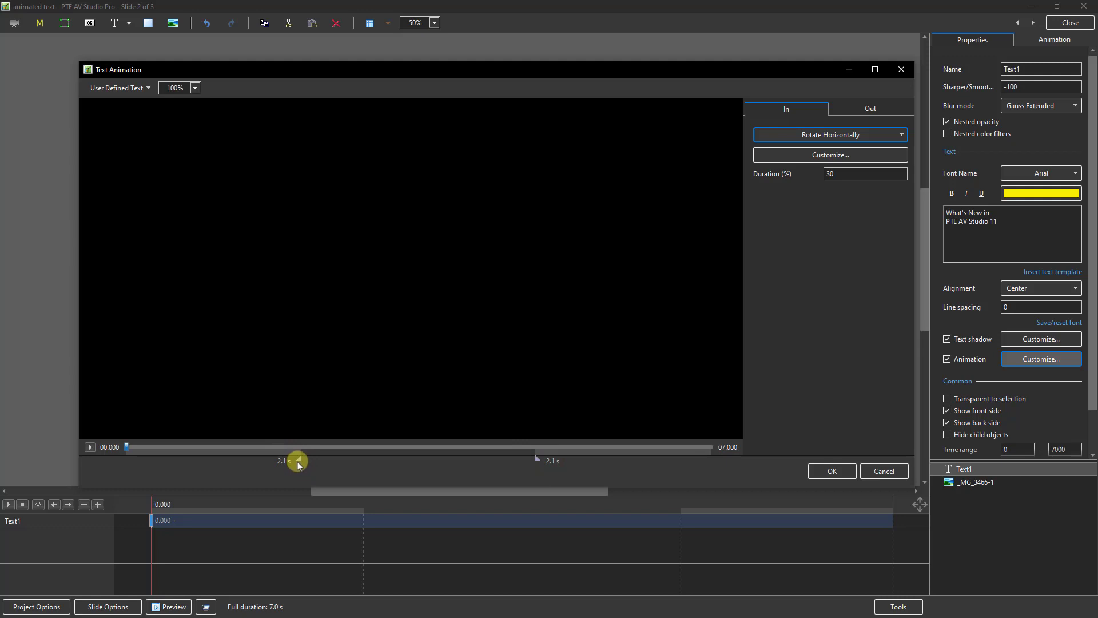
Step: Shorten the In animation duration slightly to 29.55% and preview the text animation
mouse_move(298, 462)
mouse_down()
mouse_move(243, 461)
mouse_move(305, 467)
mouse_move(294, 462)
mouse_up()
click(90, 448)
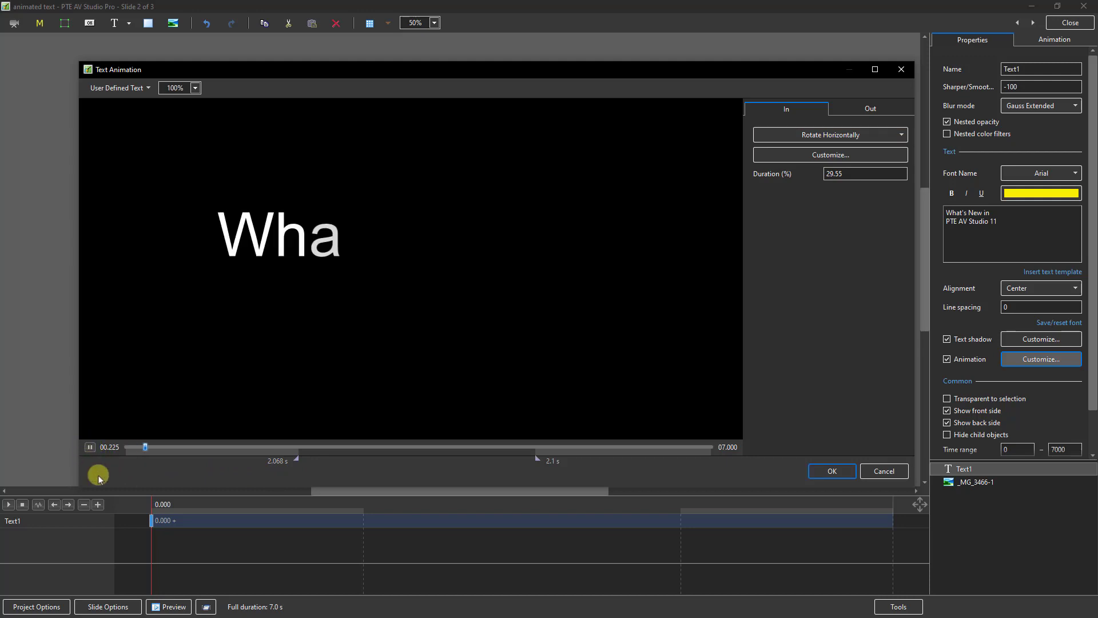
click(89, 447)
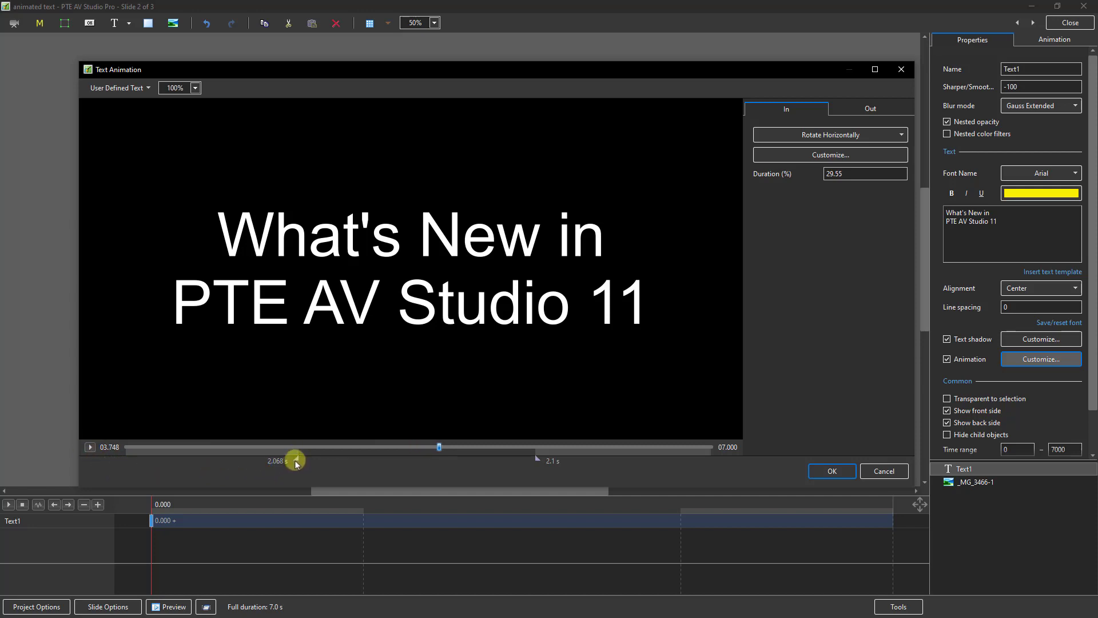
Step: Reduce the In animation duration to about 10.47% and preview the faster text entrance from the start
mouse_move(296, 460)
mouse_down()
mouse_move(181, 456)
mouse_move(177, 471)
mouse_up()
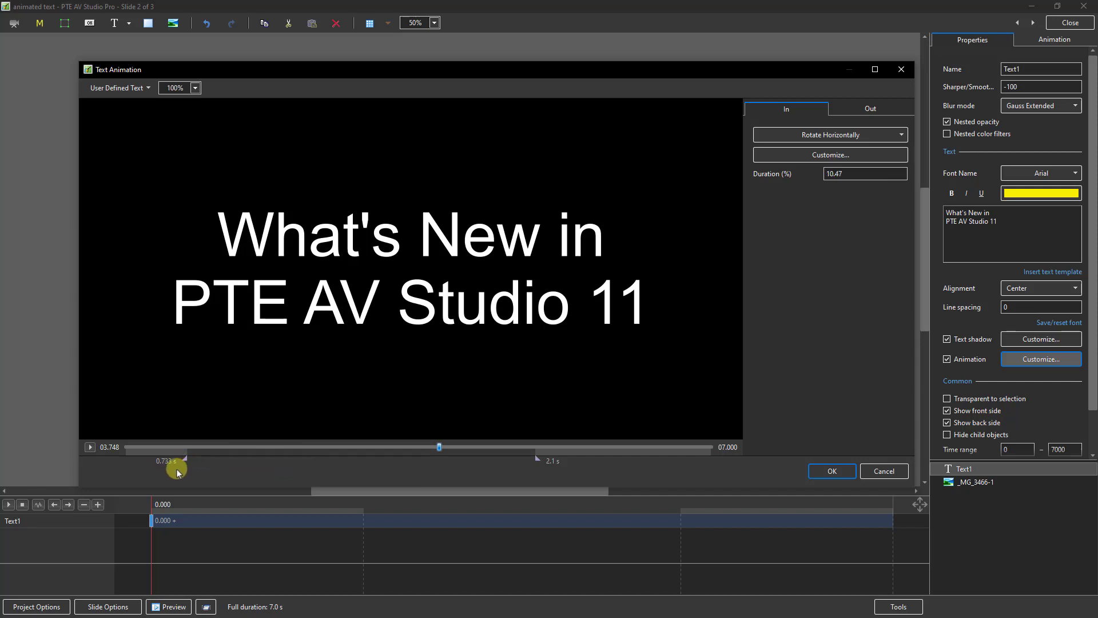
click(126, 448)
click(89, 448)
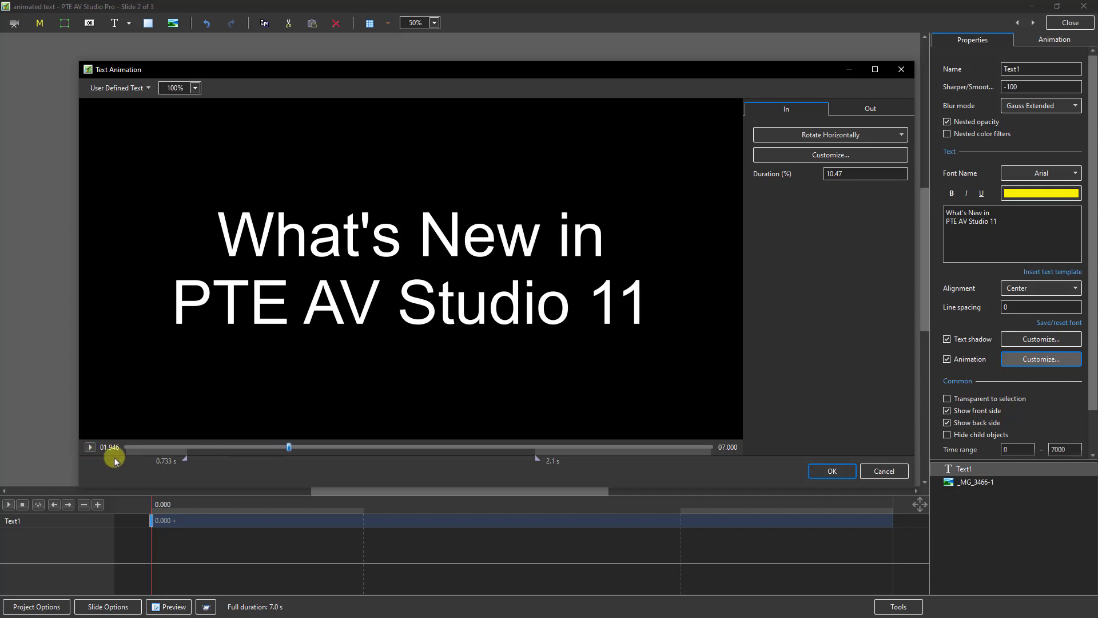
Step: Extend the In animation duration to about 69.28% and preview the slower text entrance from the start
mouse_move(183, 456)
mouse_down()
mouse_move(347, 465)
mouse_move(522, 455)
mouse_move(522, 467)
mouse_up()
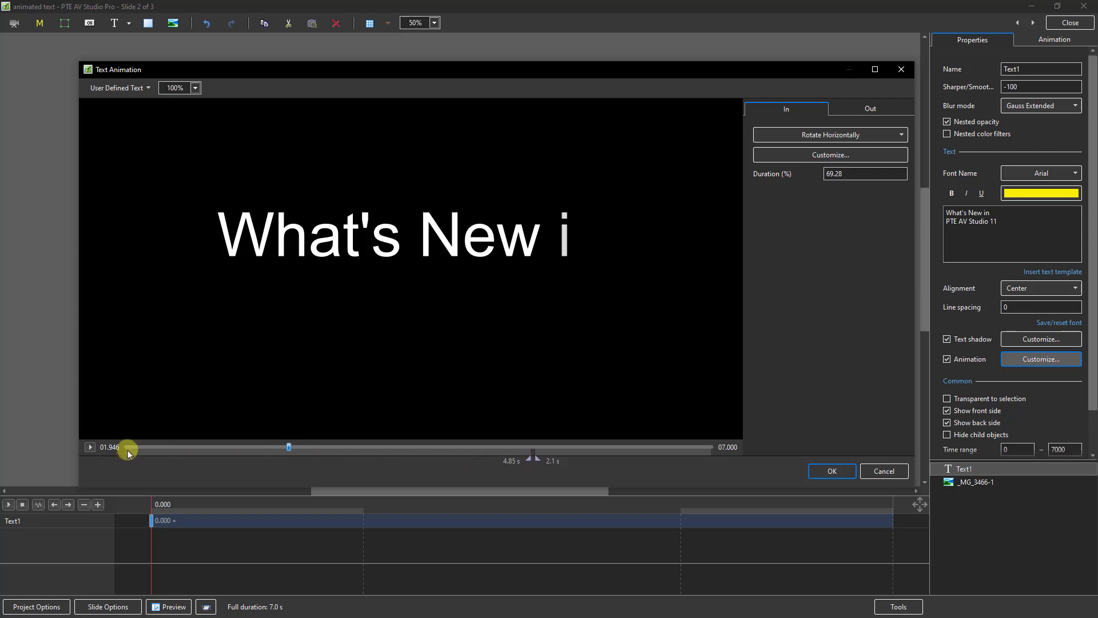
click(128, 448)
click(90, 447)
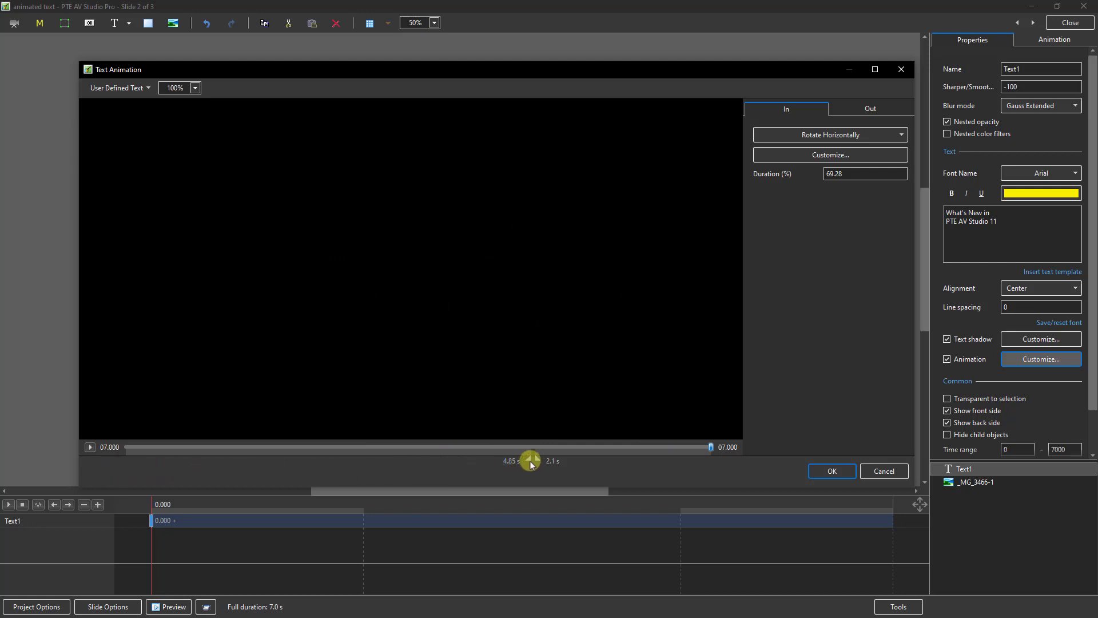
Step: Set the In animation duration to 28.57% (2.0 s) and the Out duration to about 2.336 s, and apply the text animation
drag(531, 464, 289, 462)
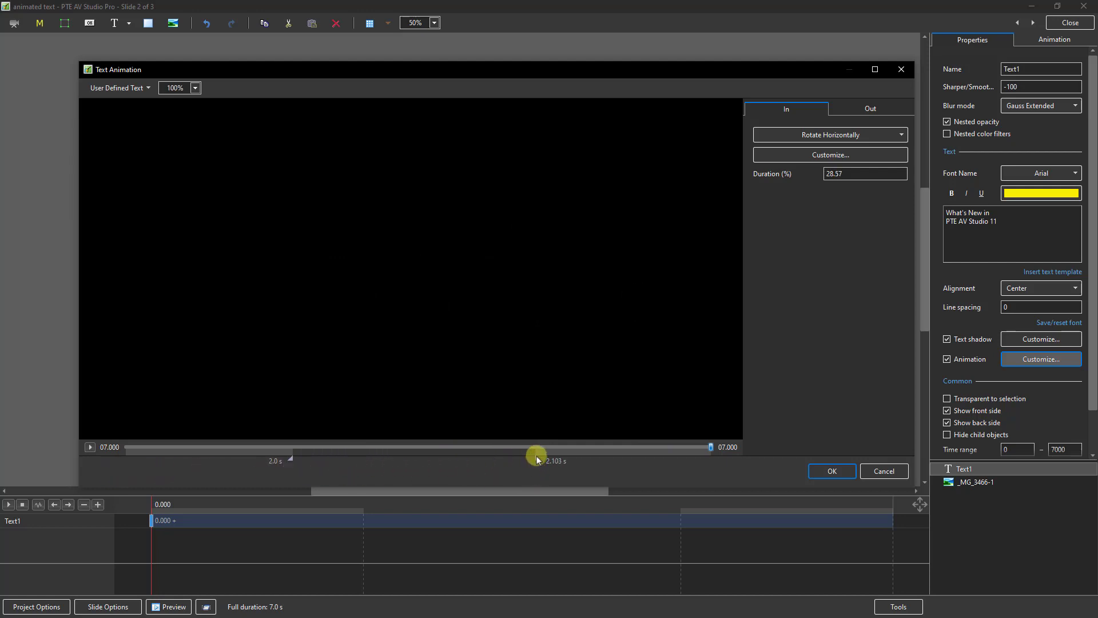
drag(537, 460, 518, 457)
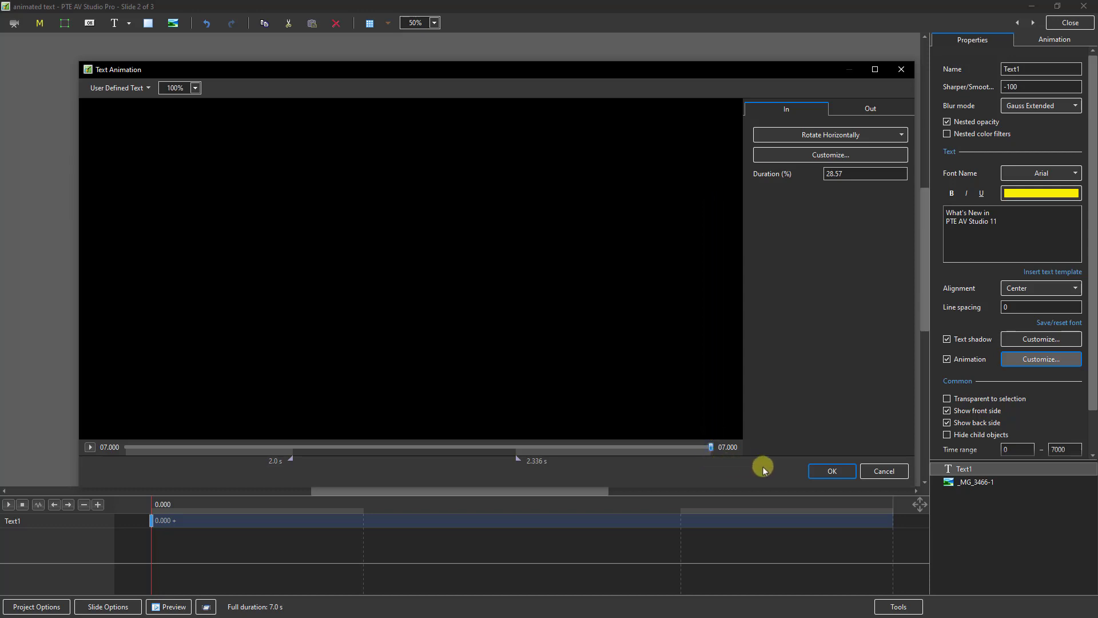
click(833, 471)
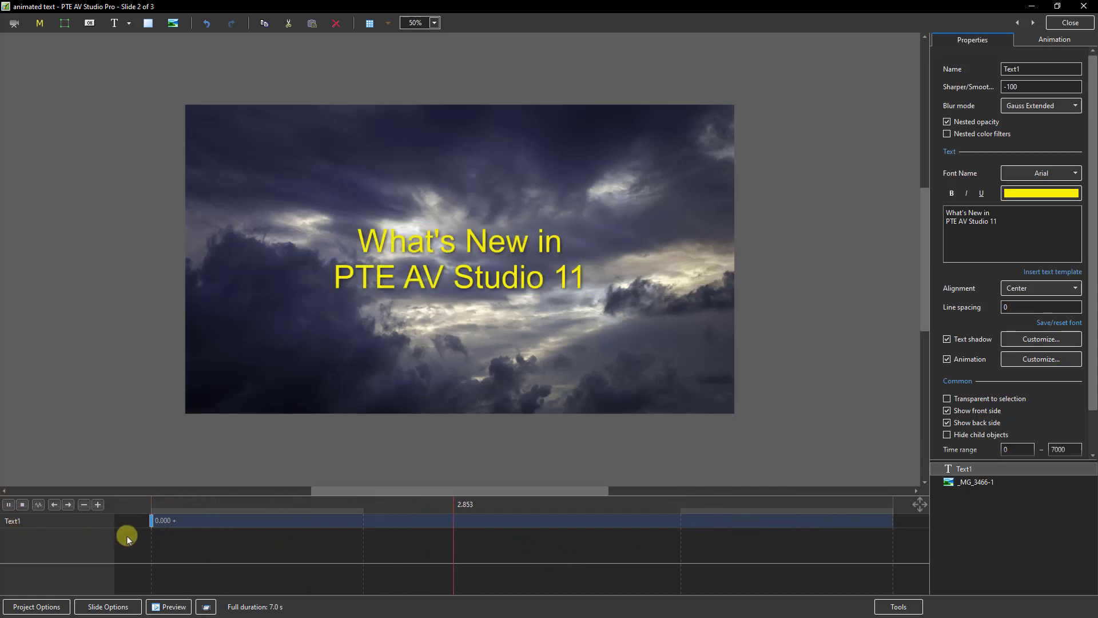
Step: Stop playback, move the title text's first keyframe to about 3.017 s, and play the slide
key(space)
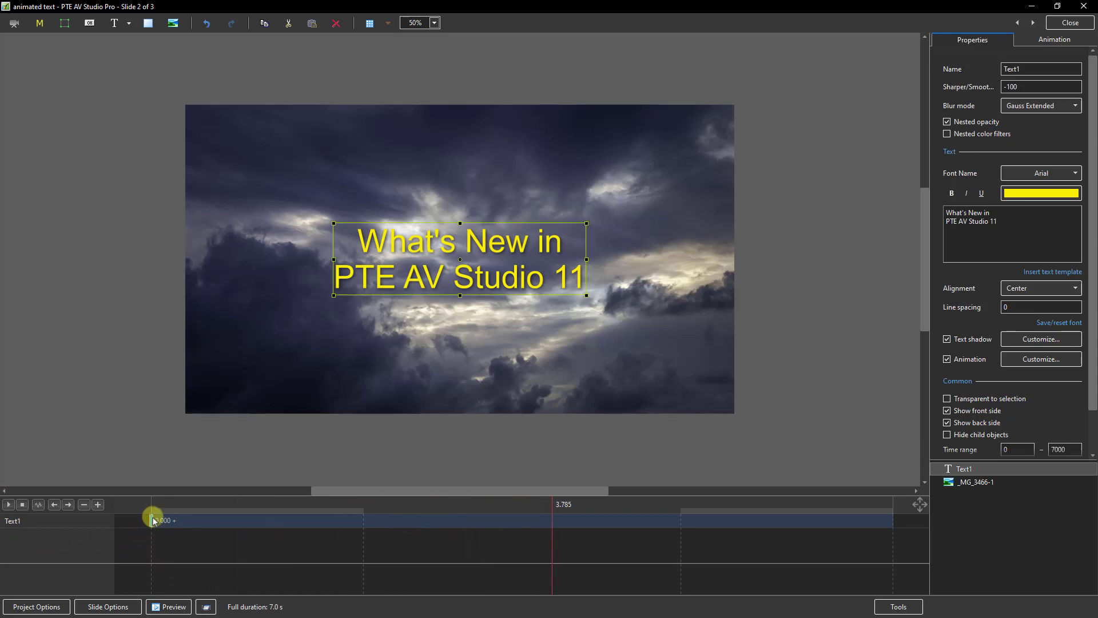
drag(152, 519, 172, 524)
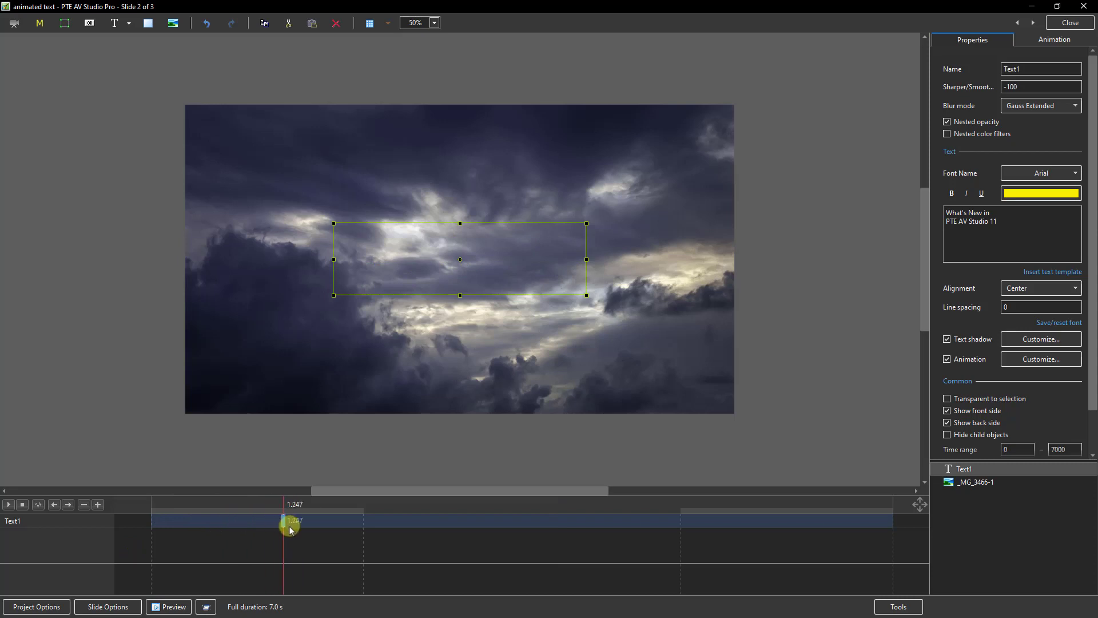
drag(289, 526, 466, 527)
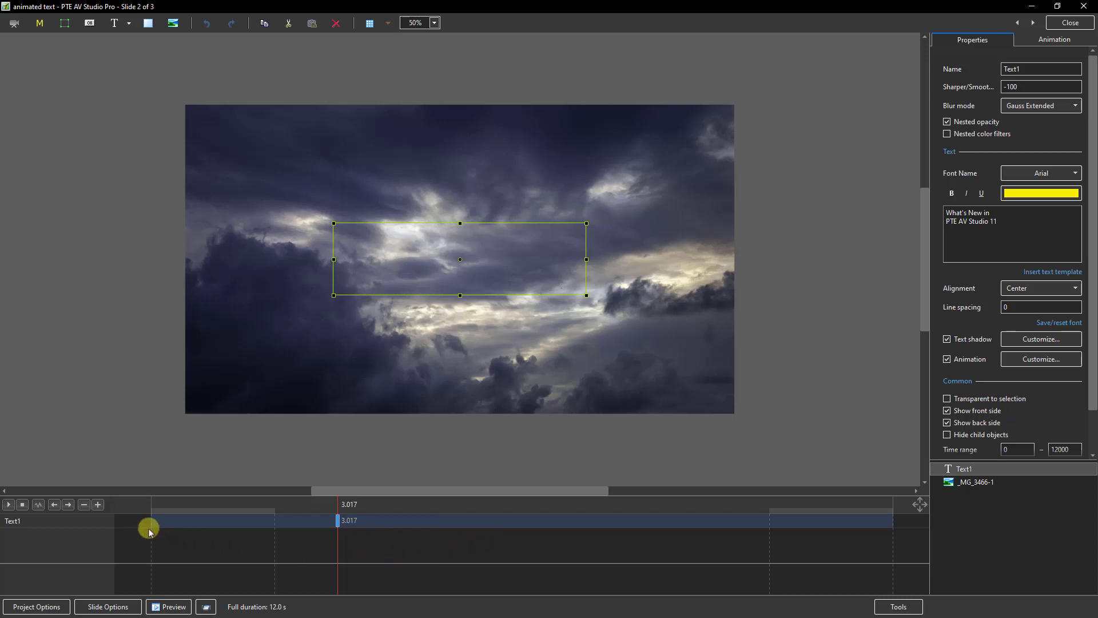
click(8, 504)
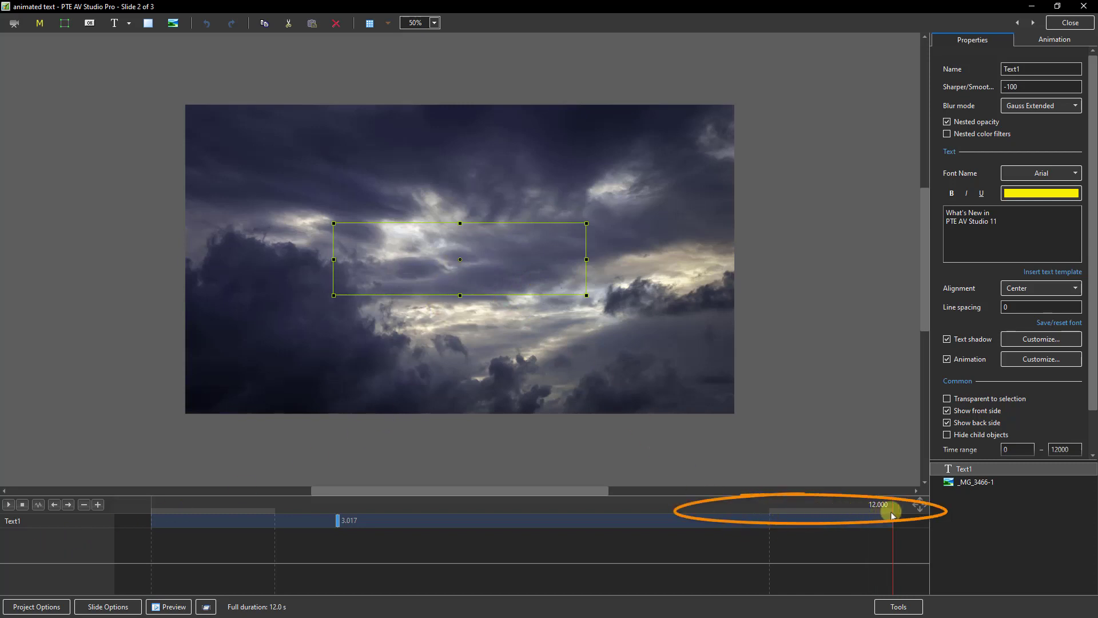
Step: Add a second keyframe to the title text, position the two keyframes at about 3.609 s and 8.263 s, and play from the start
right_click(688, 520)
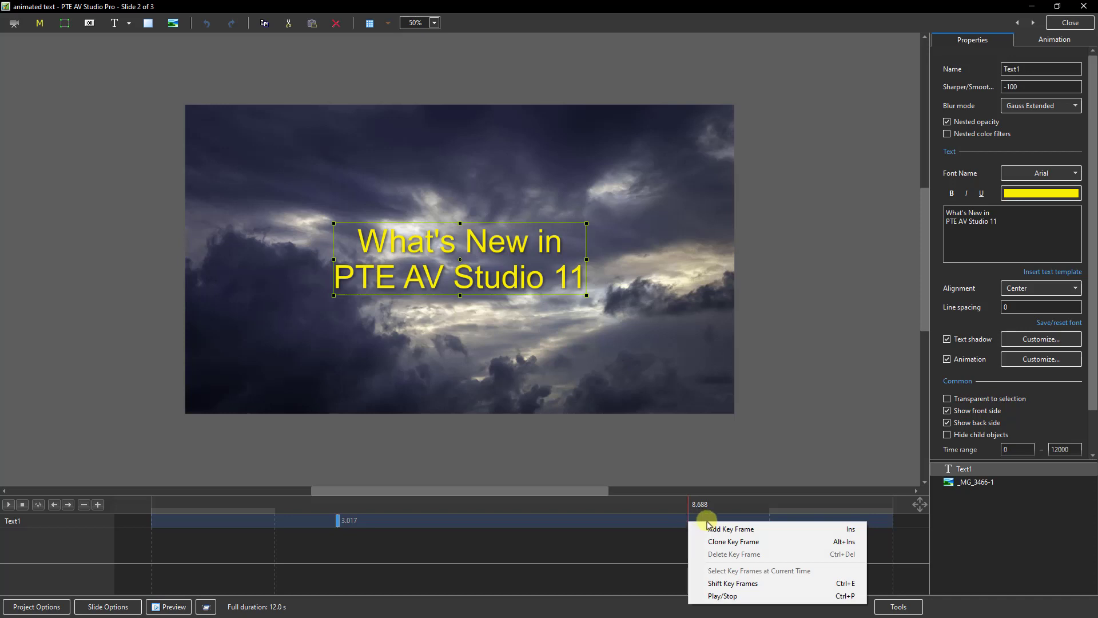
click(731, 529)
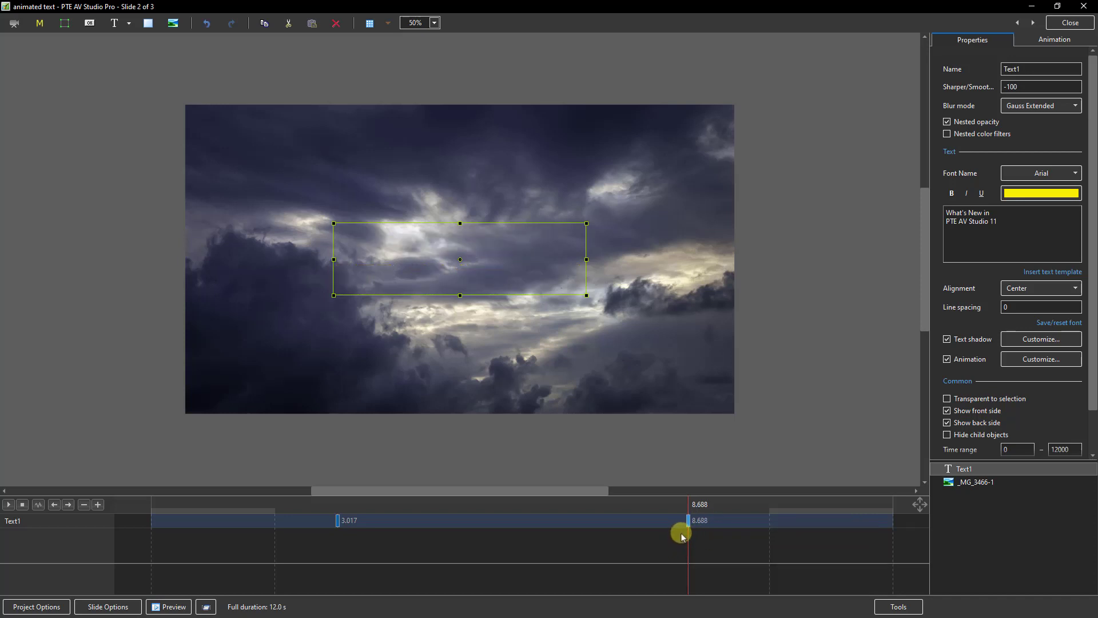
click(337, 520)
drag(338, 522, 375, 522)
click(688, 522)
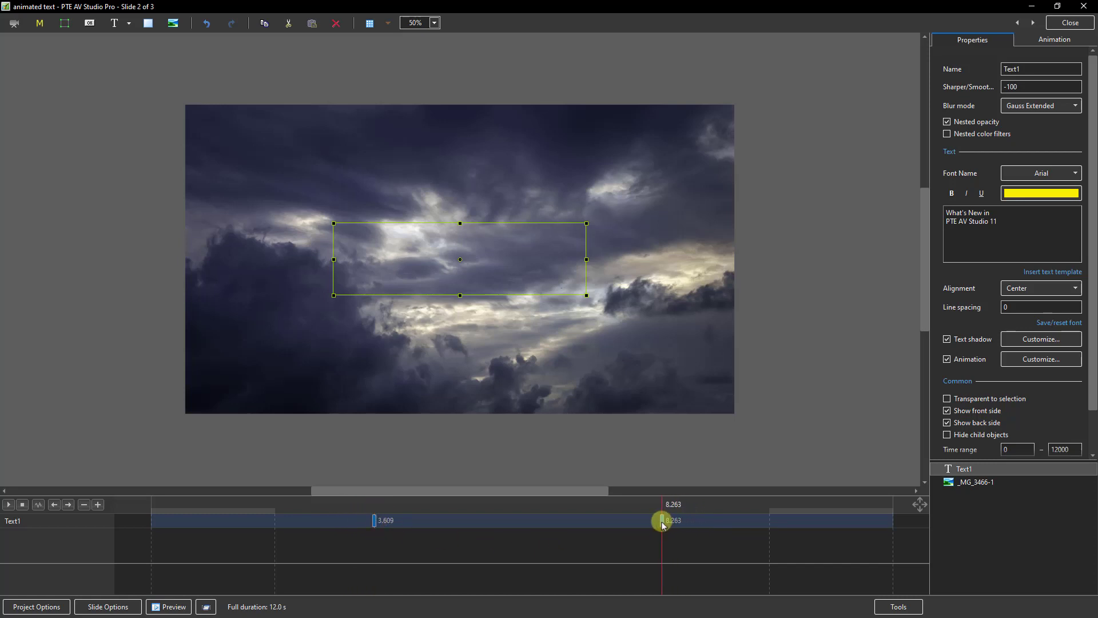
click(152, 526)
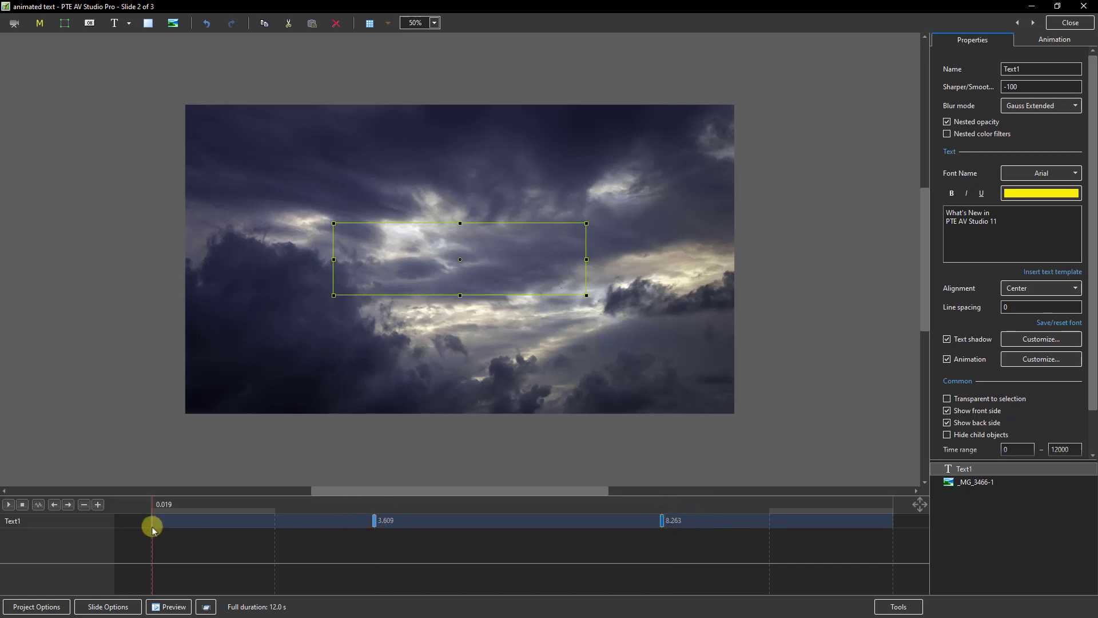
click(8, 504)
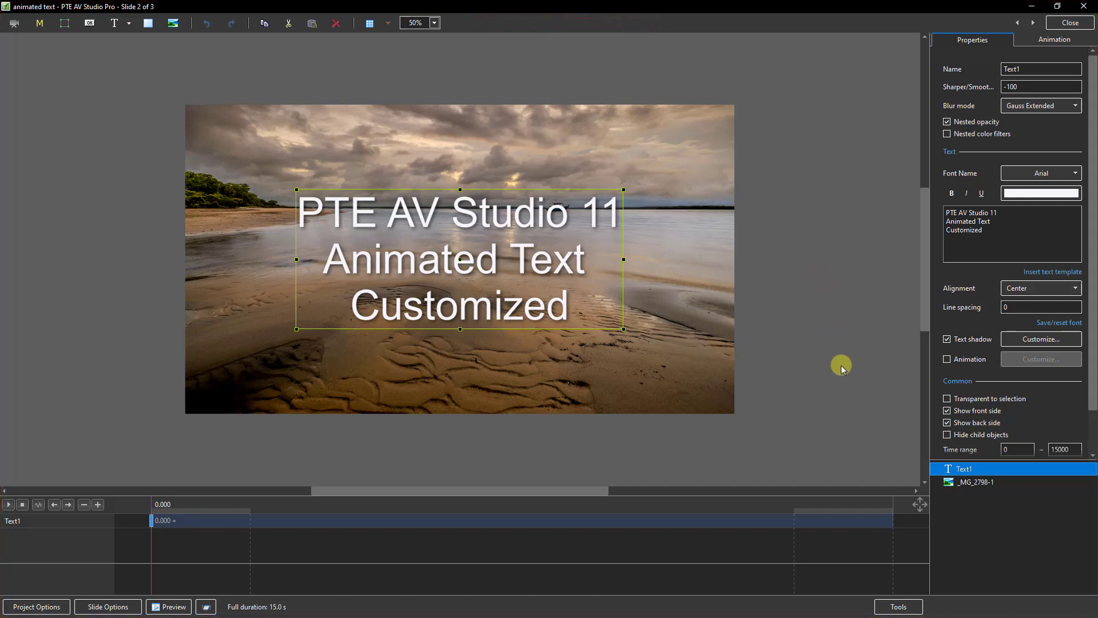
Step: Enable animation for the three-line text, customize its In effect with the Slide Left glyph style, and preview it
click(949, 361)
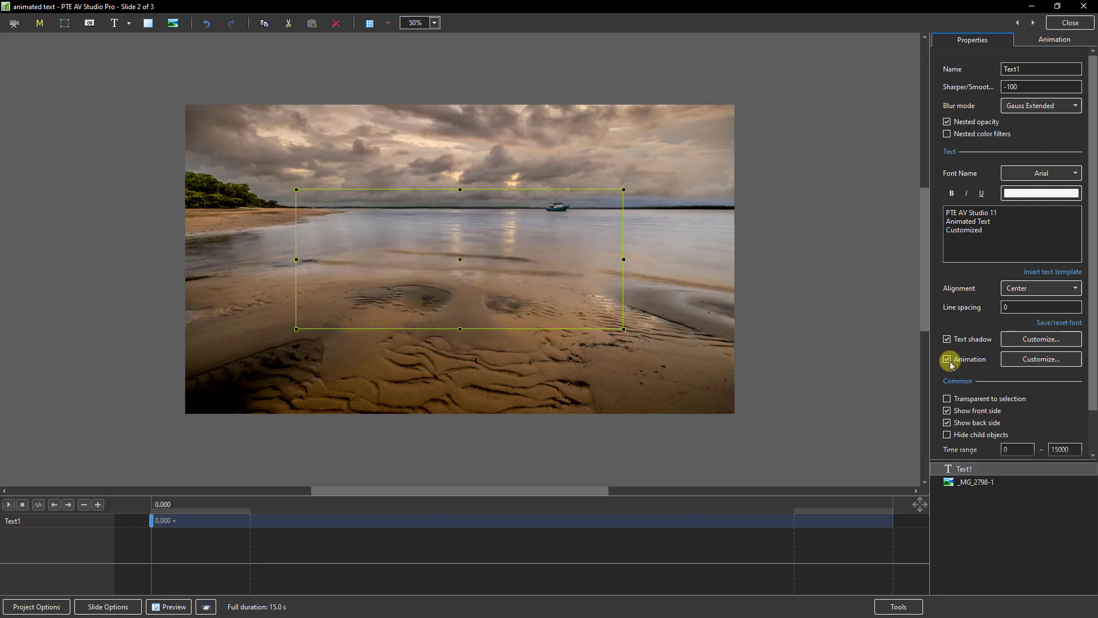
click(1040, 360)
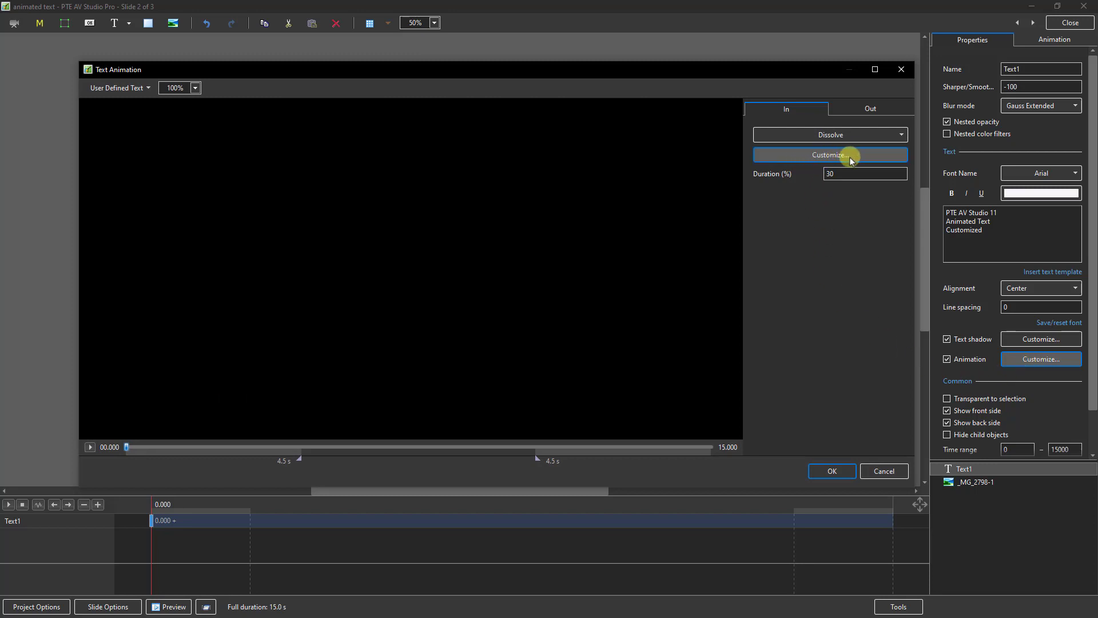
click(833, 158)
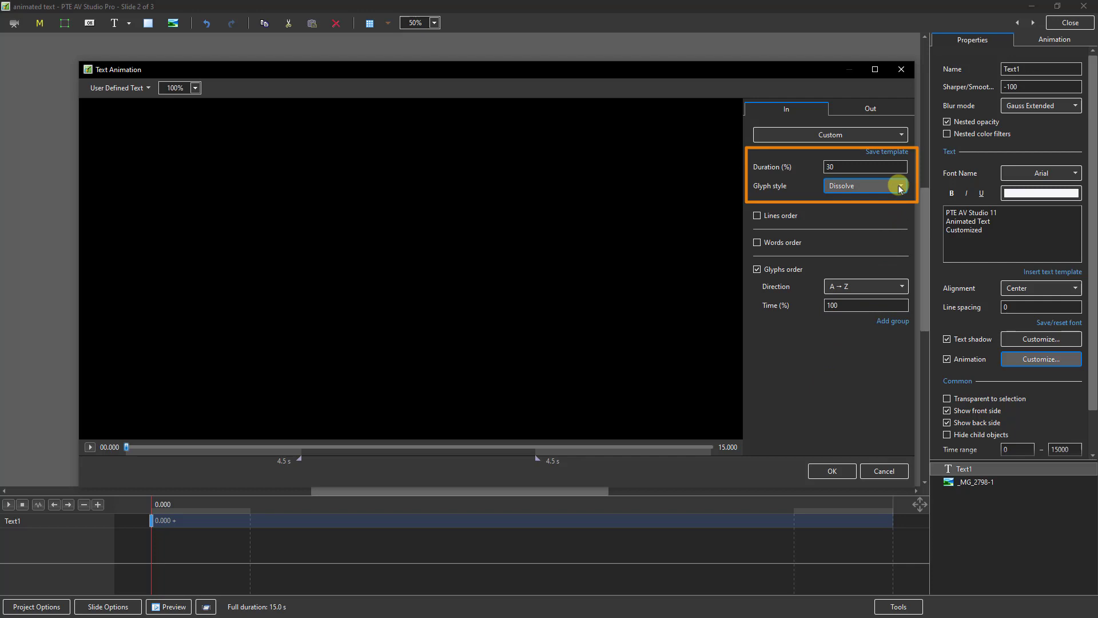
click(901, 186)
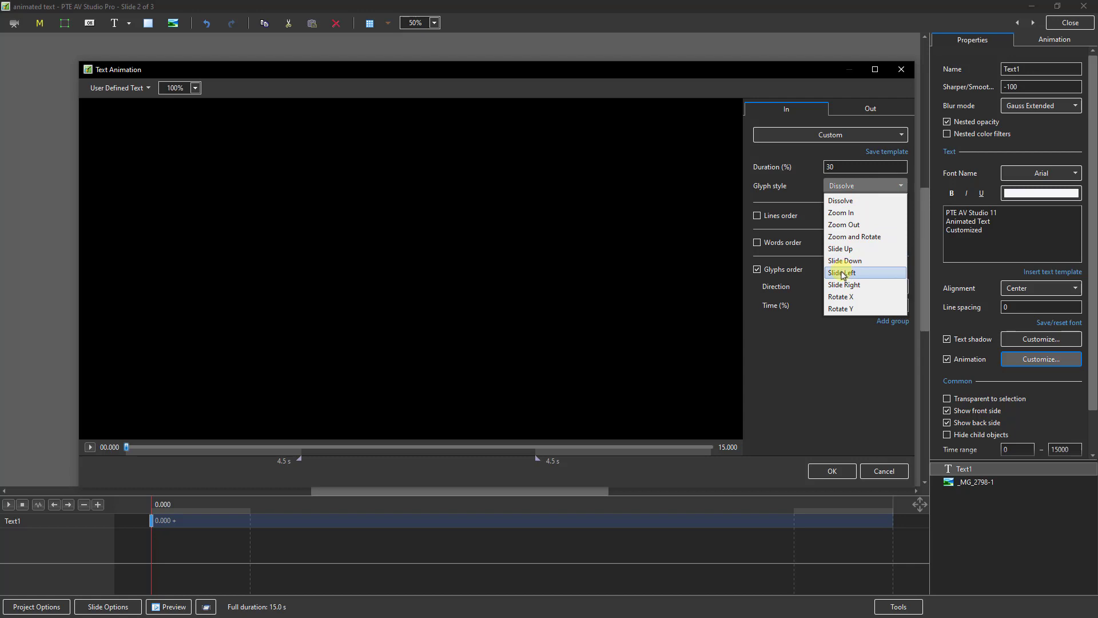
click(843, 273)
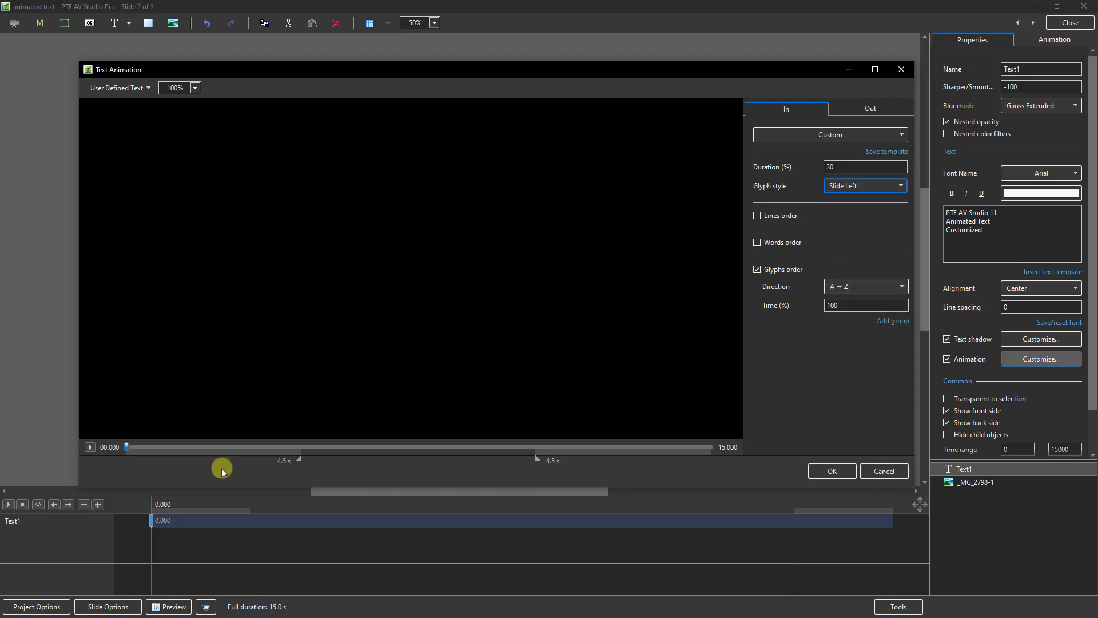
click(86, 450)
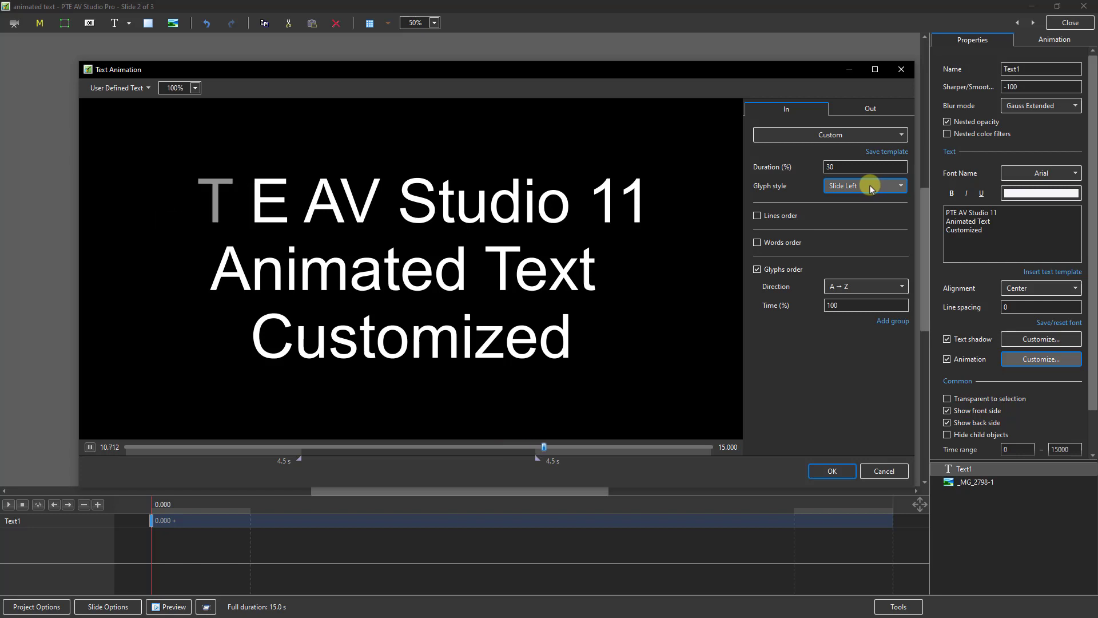
Step: Replace the glyphs order with a lines order running First to Last in the In effect, and preview it
click(757, 269)
click(759, 216)
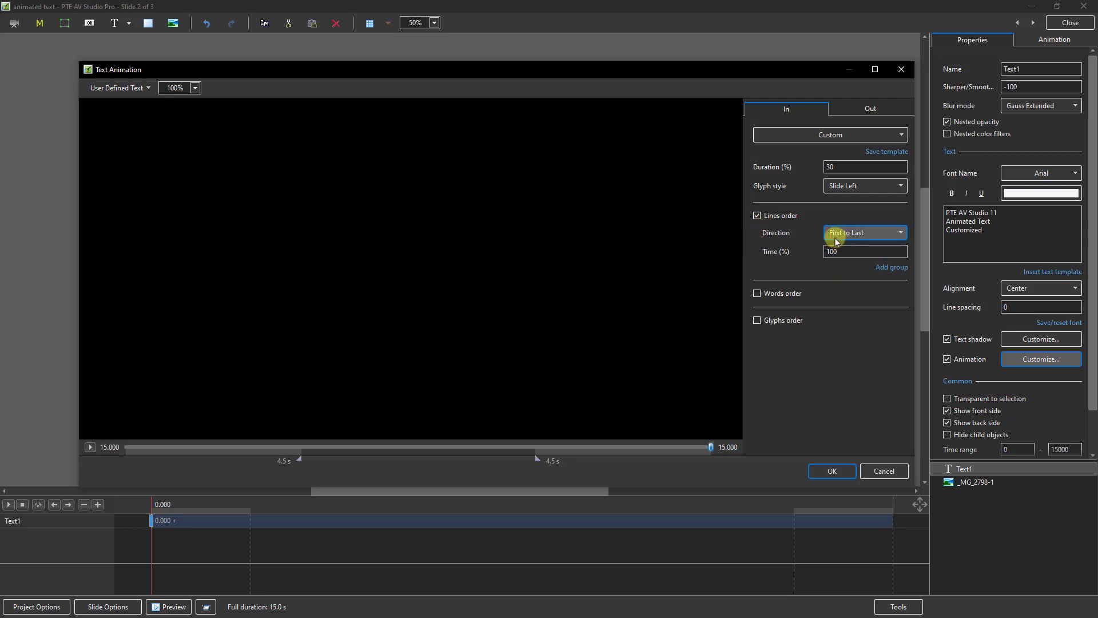
click(903, 233)
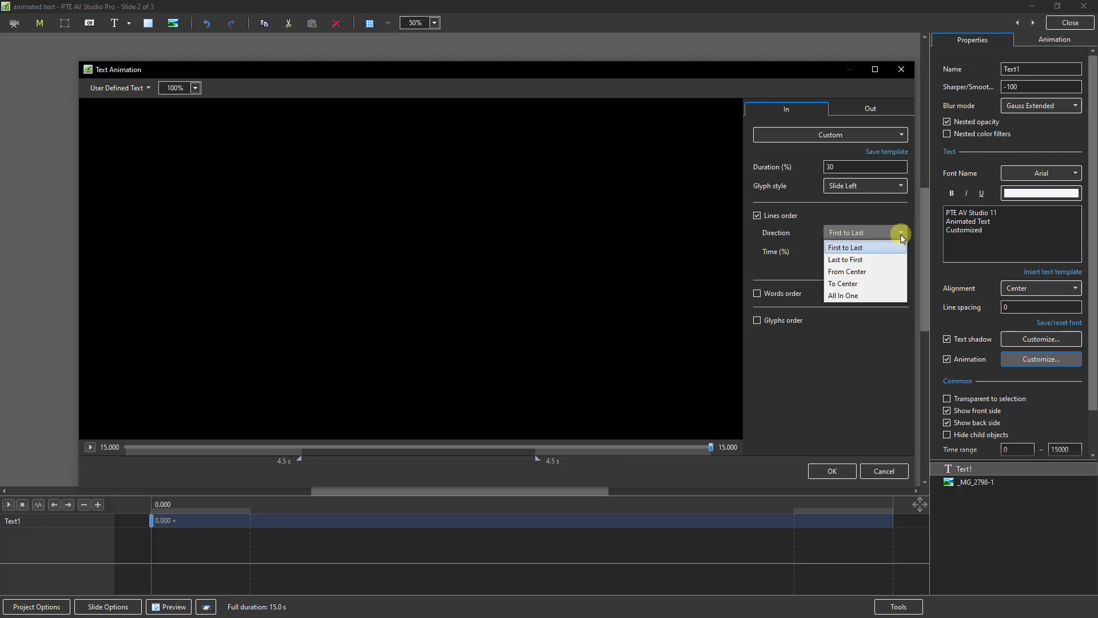
click(902, 234)
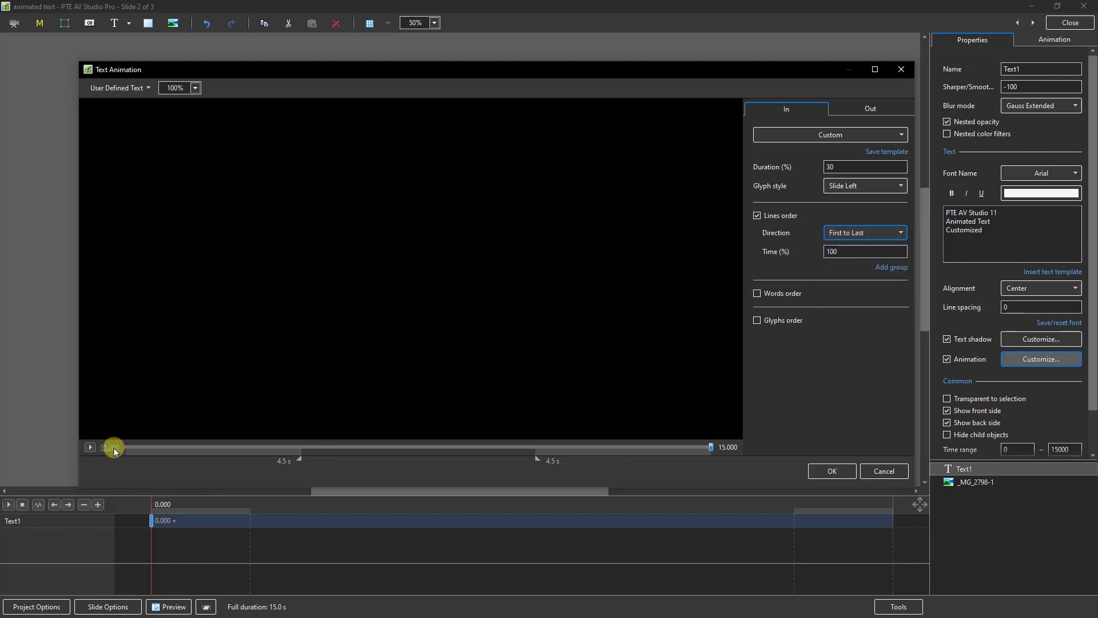
click(90, 447)
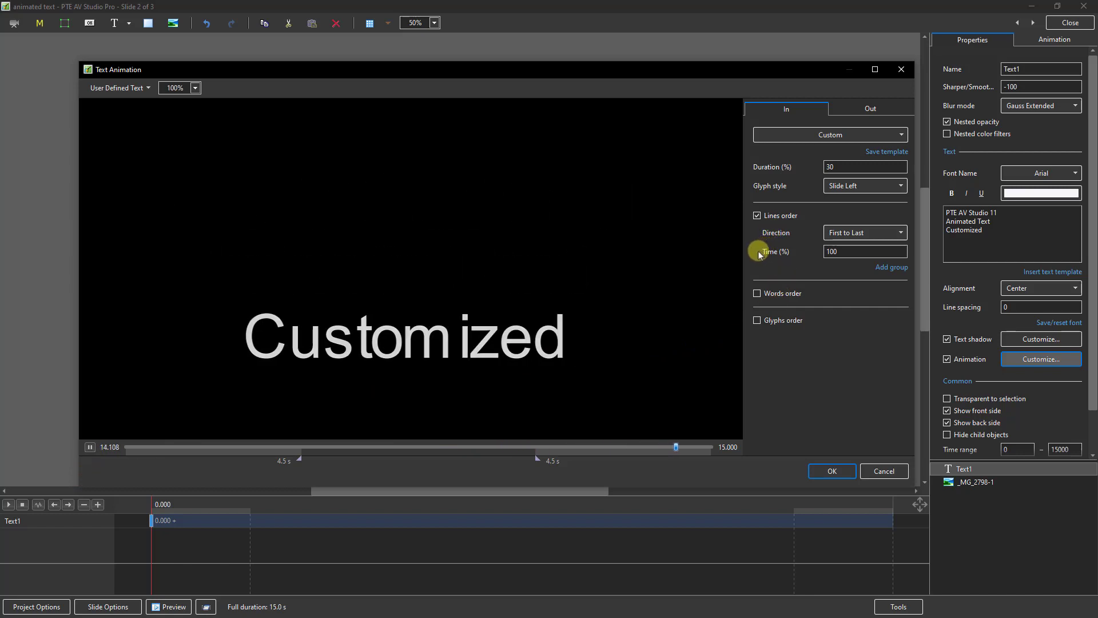
Step: Switch the custom In effect from lines order to words order
click(757, 216)
click(757, 243)
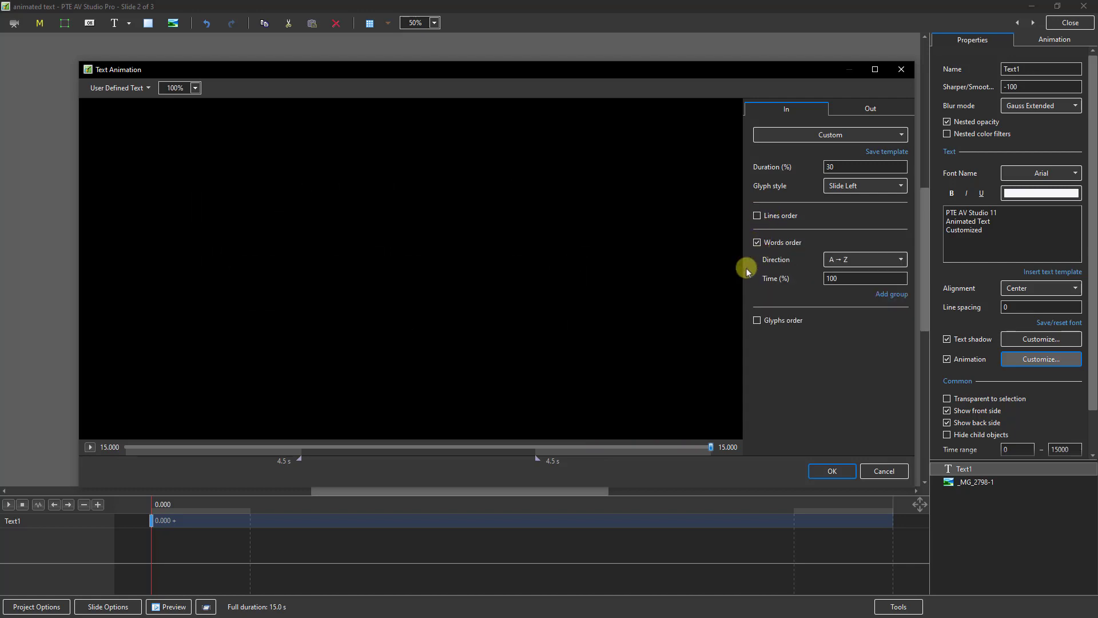
Step: Reverse the words order direction of the In effect to A ← Z and preview the animation from the start
click(901, 260)
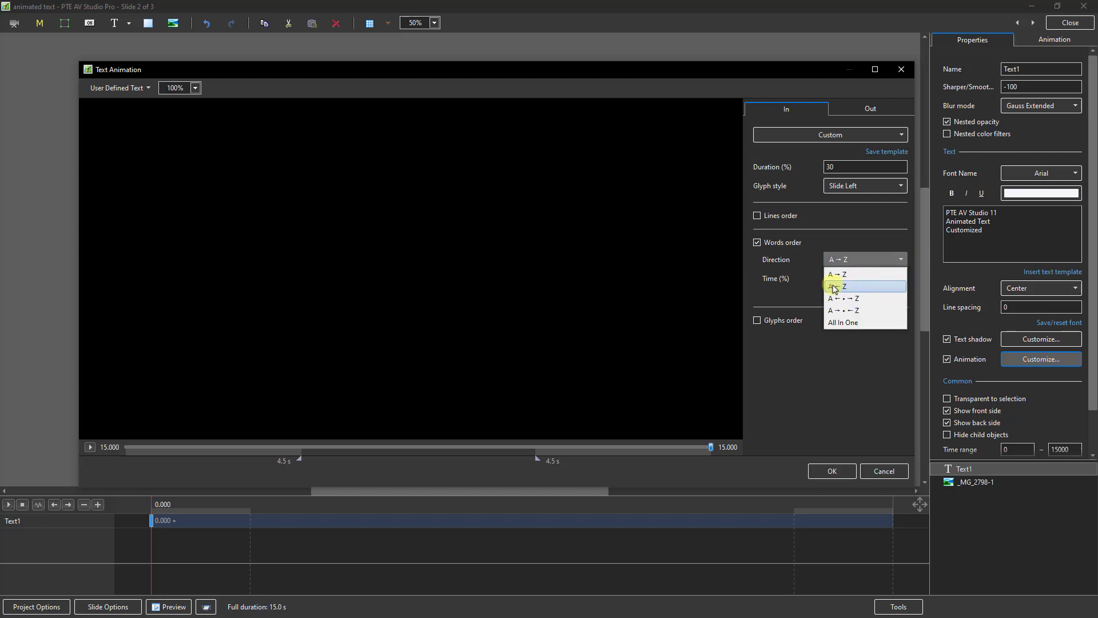
click(836, 287)
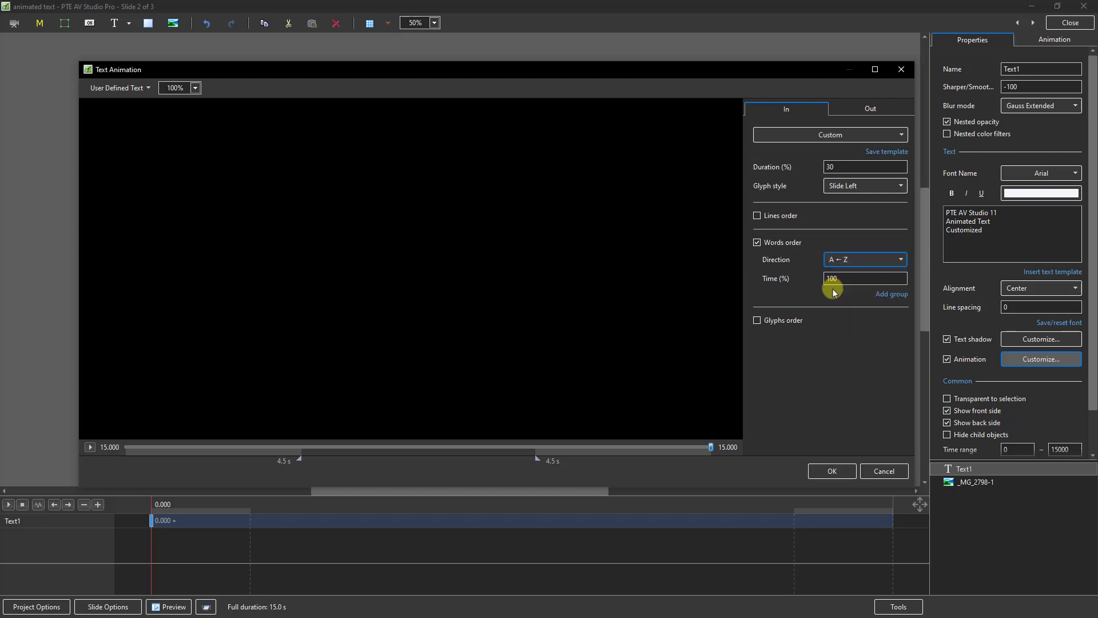
click(126, 447)
click(90, 446)
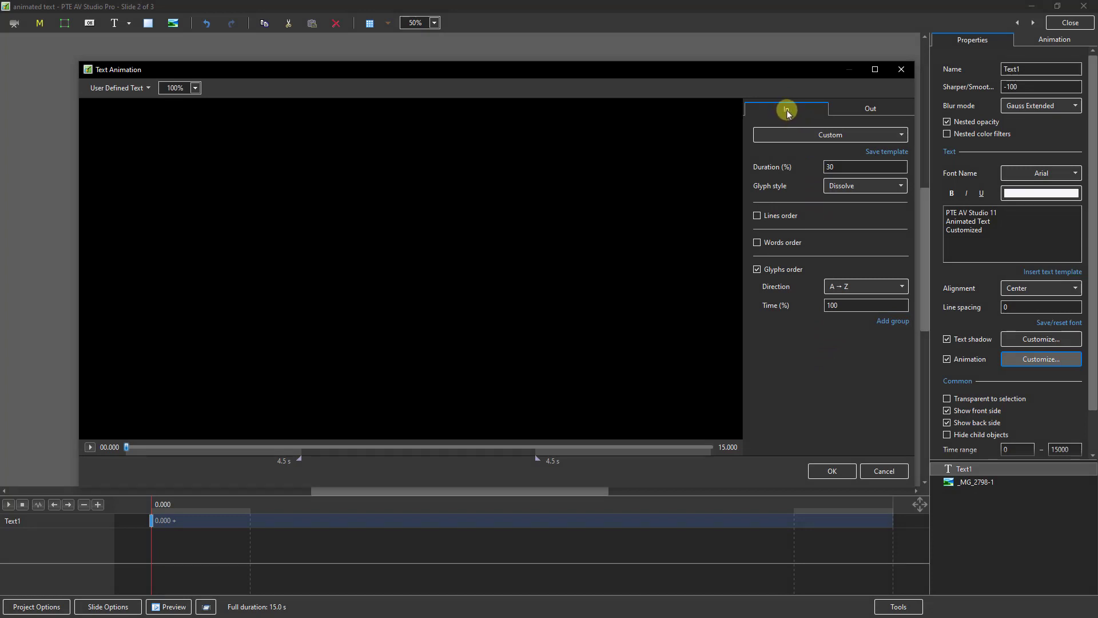
Step: Check the Out effect's settings, and switch the In effect from glyphs order to lines order
click(869, 109)
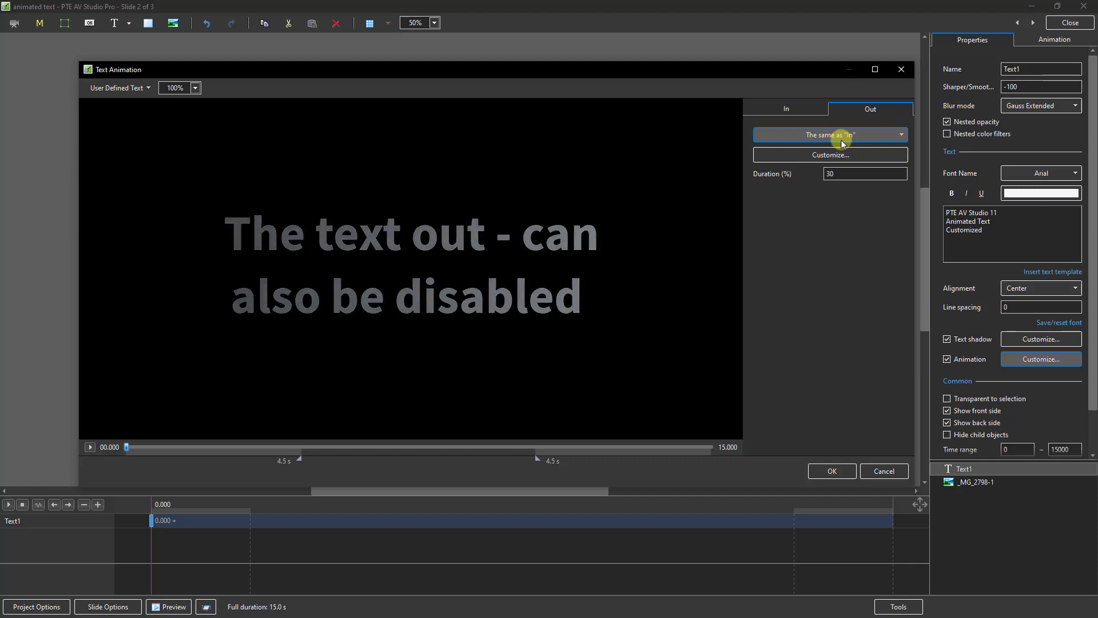
click(807, 110)
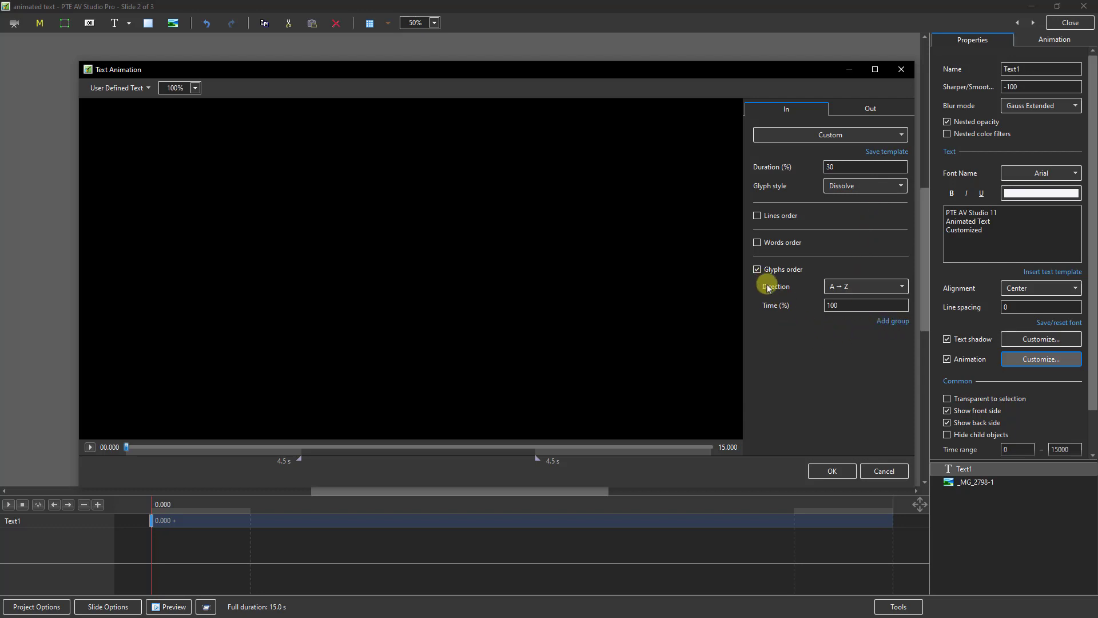
click(758, 217)
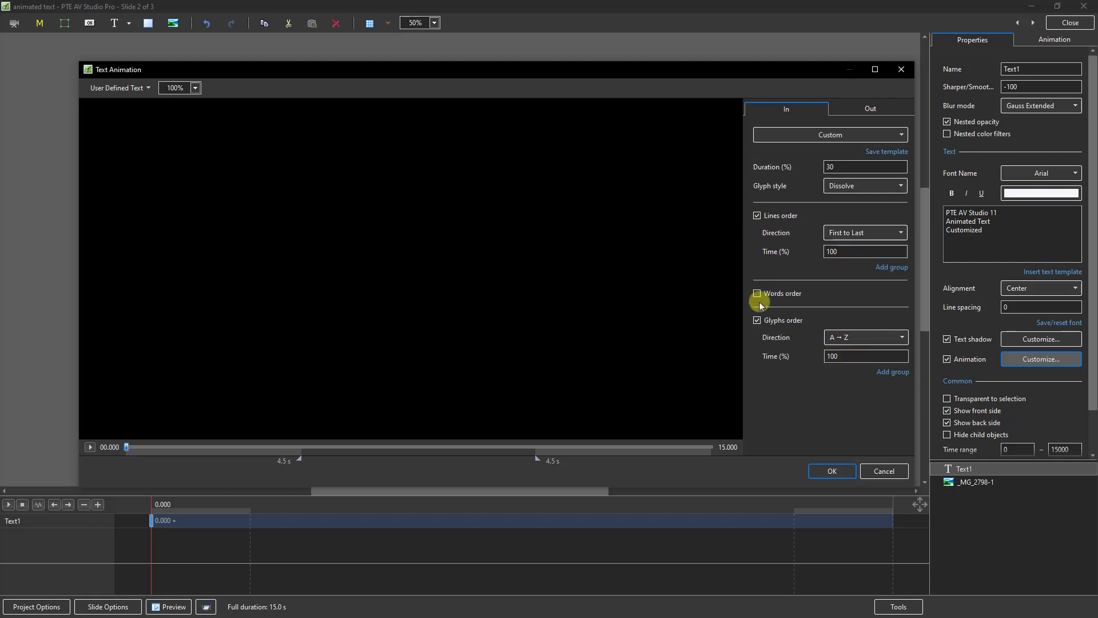
click(758, 321)
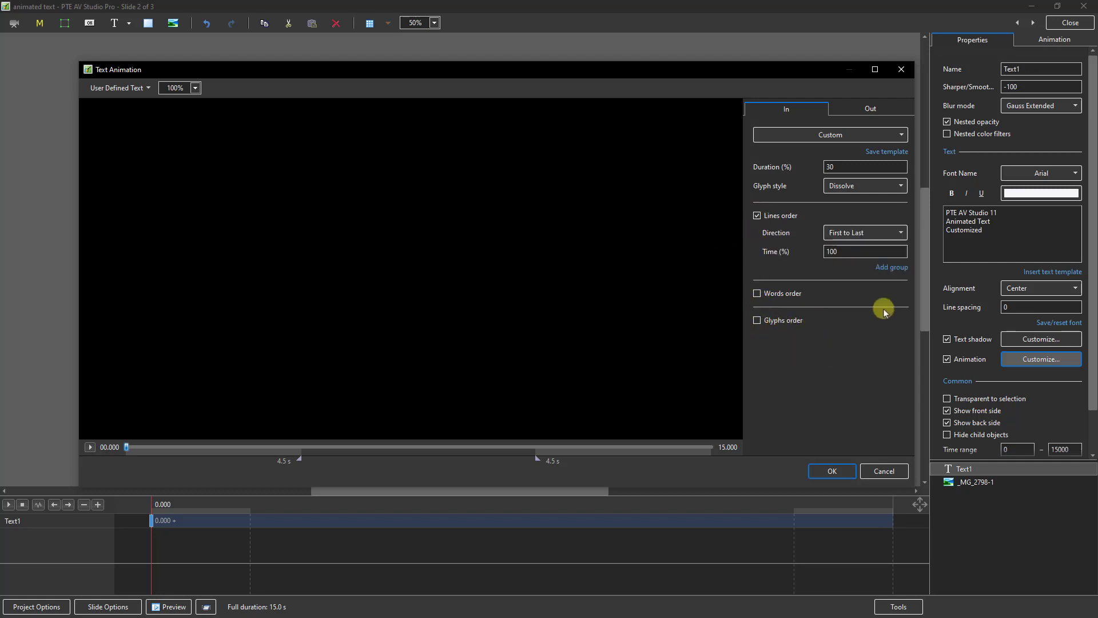
Step: Add a second lines order group with the To Center direction to the In effect, and preview it
click(893, 268)
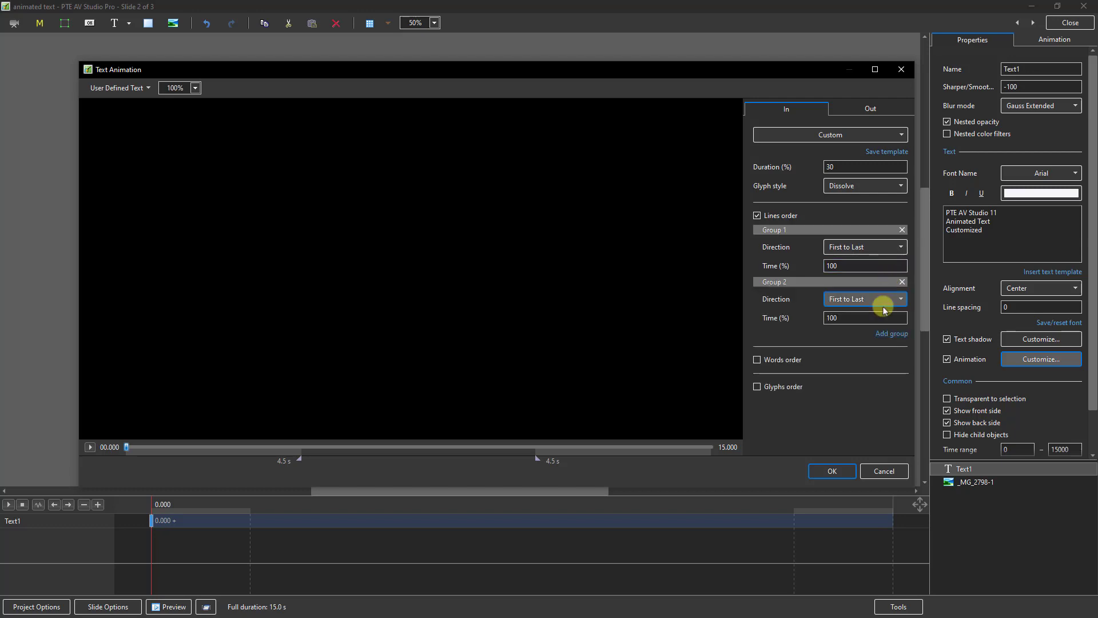
click(901, 299)
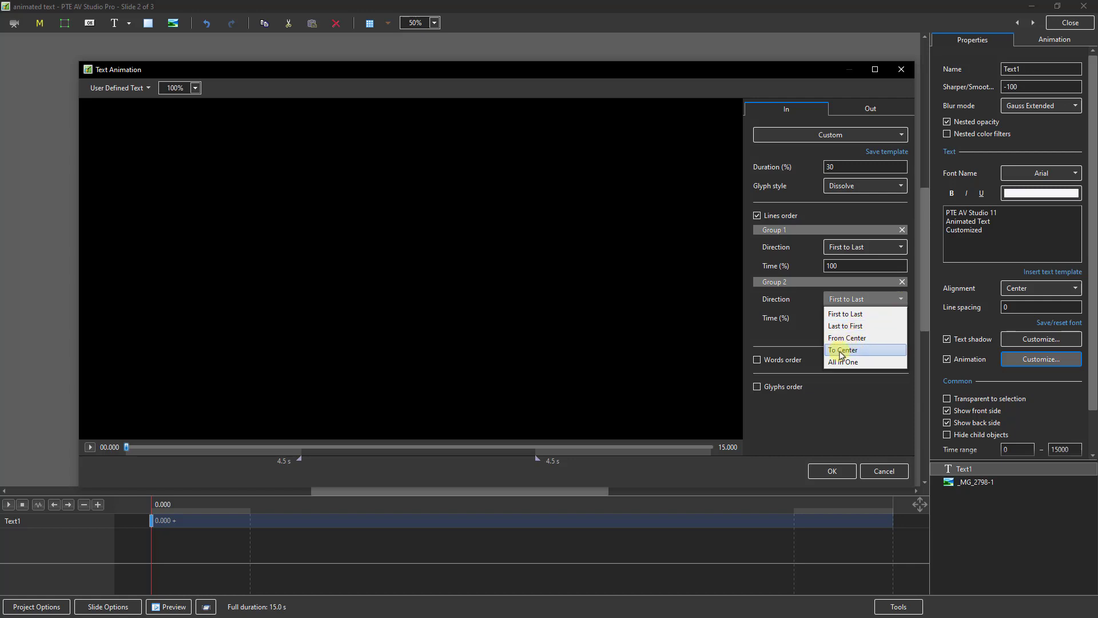
click(842, 350)
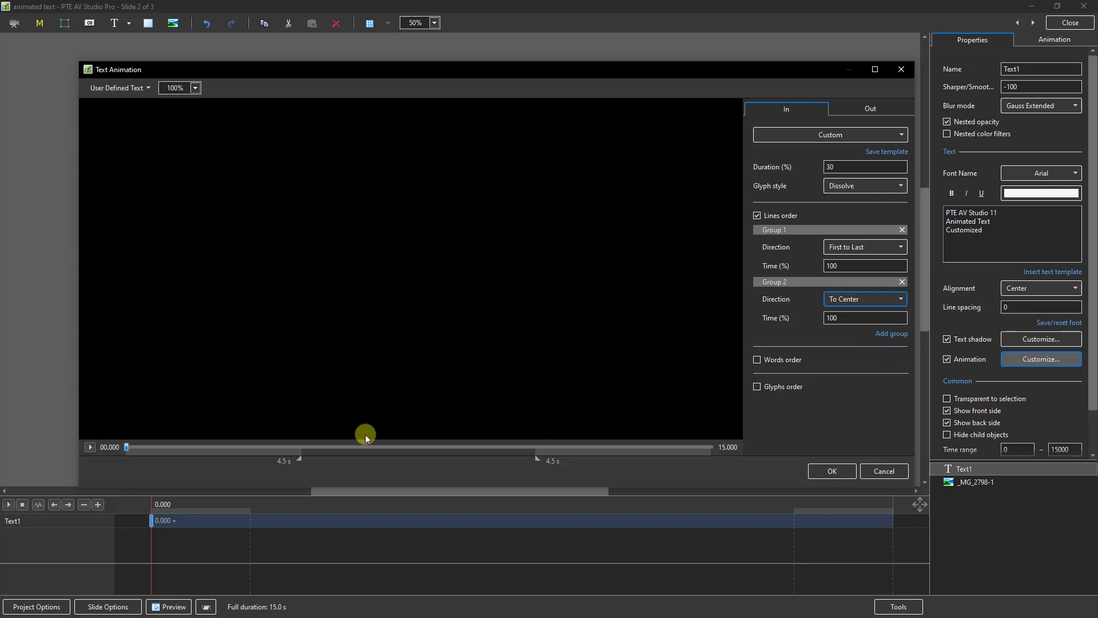
click(90, 447)
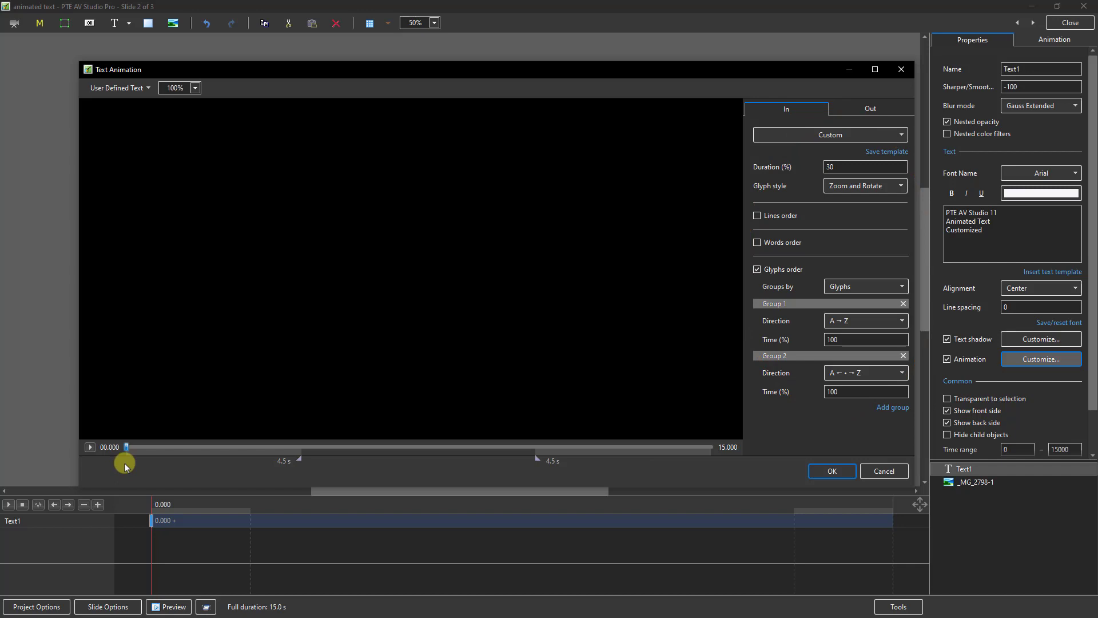
Step: Preview the Zoom and Rotate In effect with its two glyphs order groups
click(89, 448)
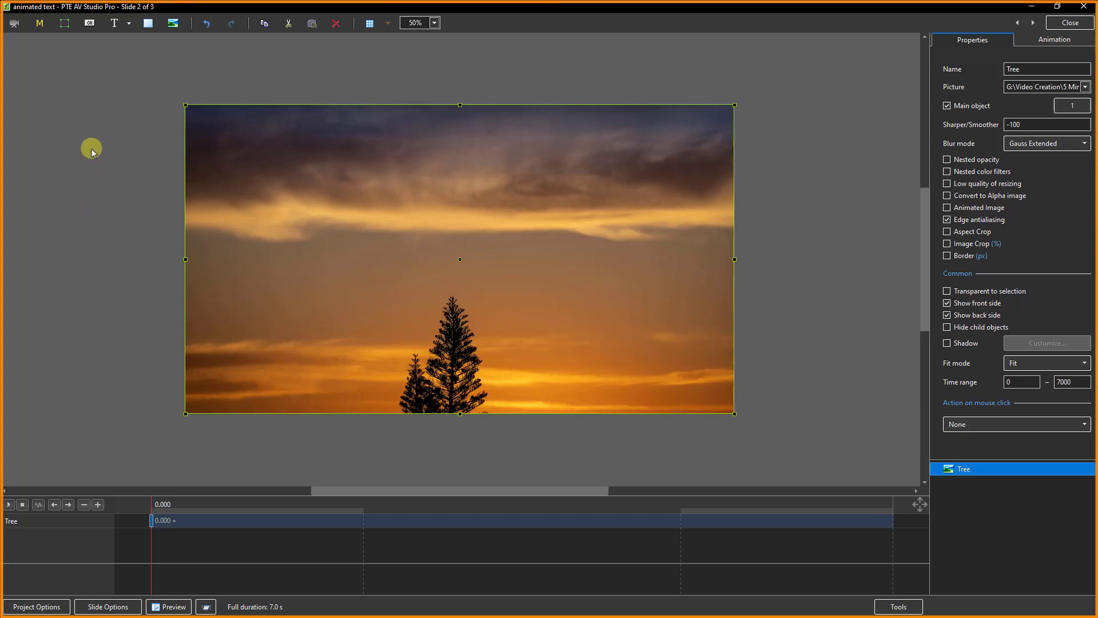
Step: Add a text object to the Tree image and delete it again
click(114, 24)
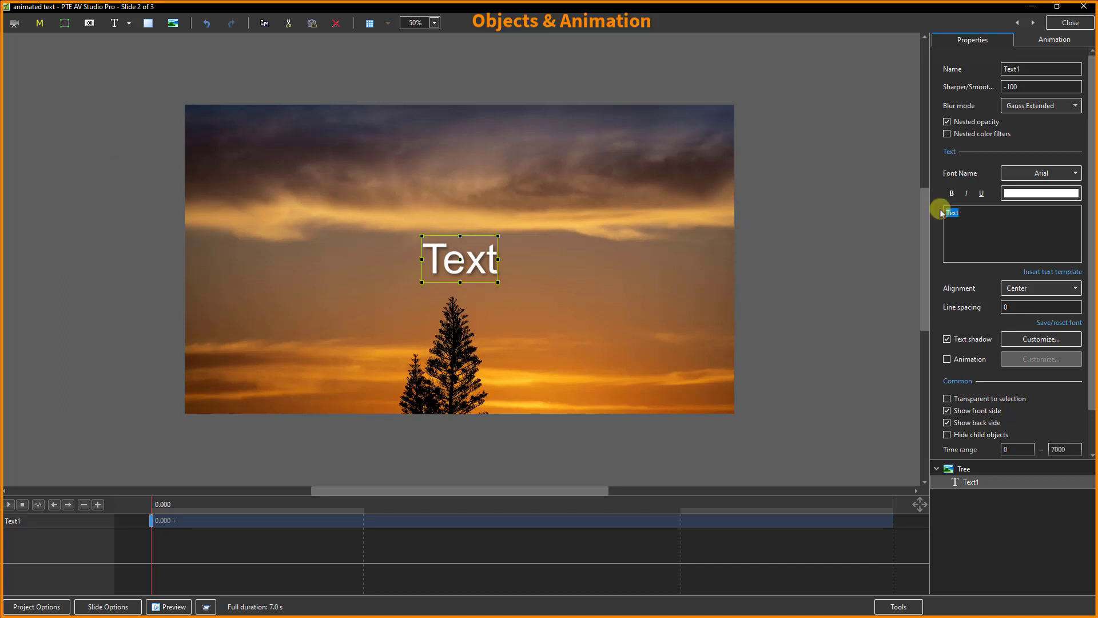
click(969, 483)
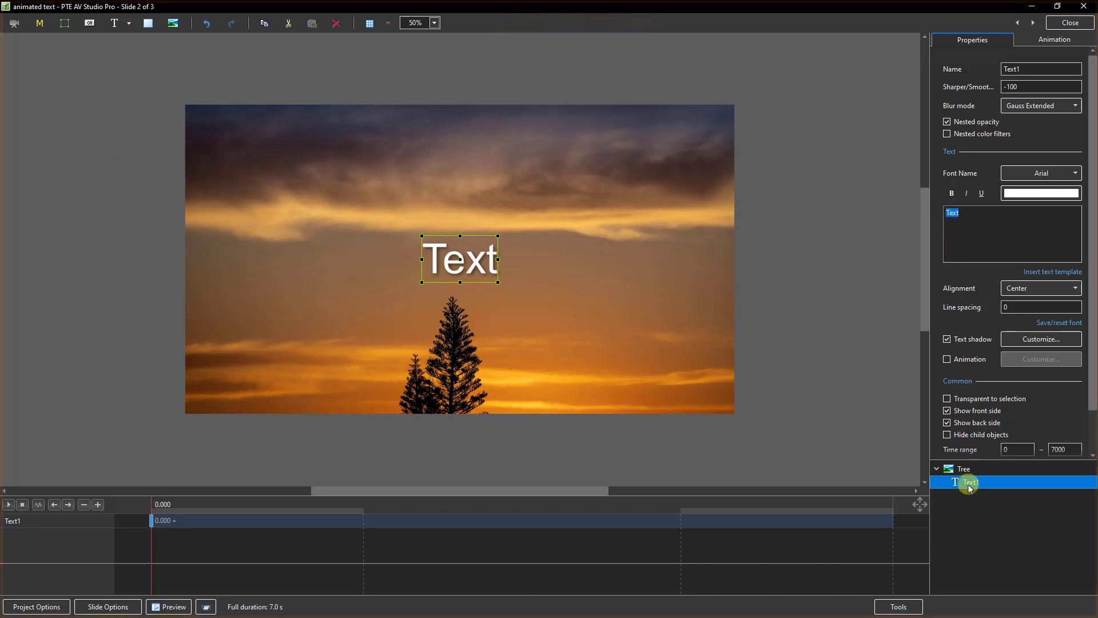
key(Delete)
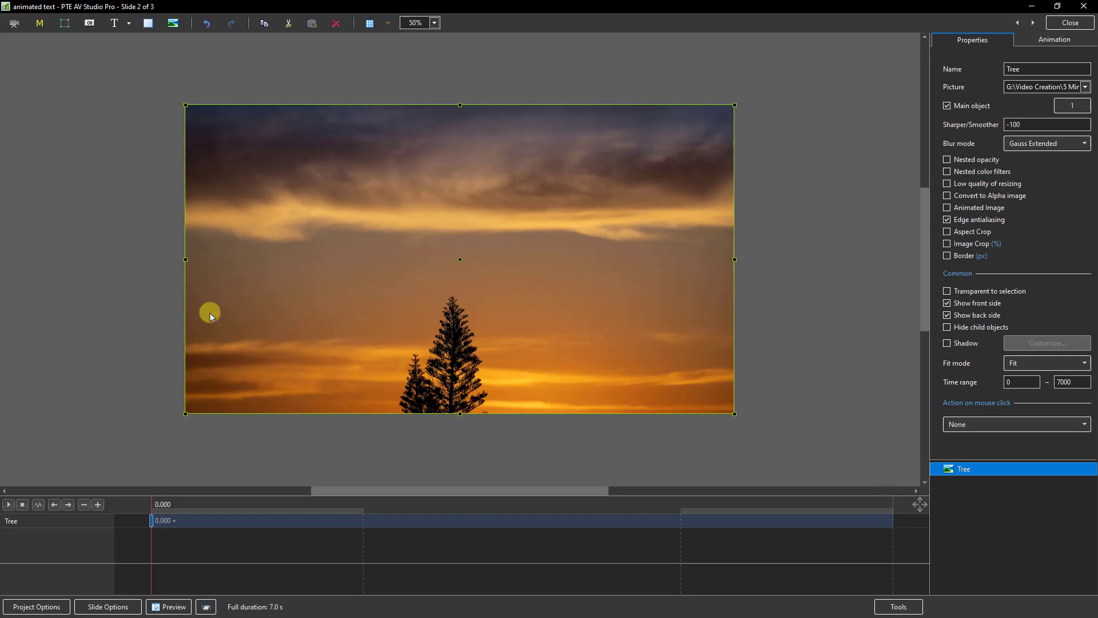
Step: Add the solid spiky speech bubble symbol to the Tree image and enlarge it to nearly the full image height
click(129, 23)
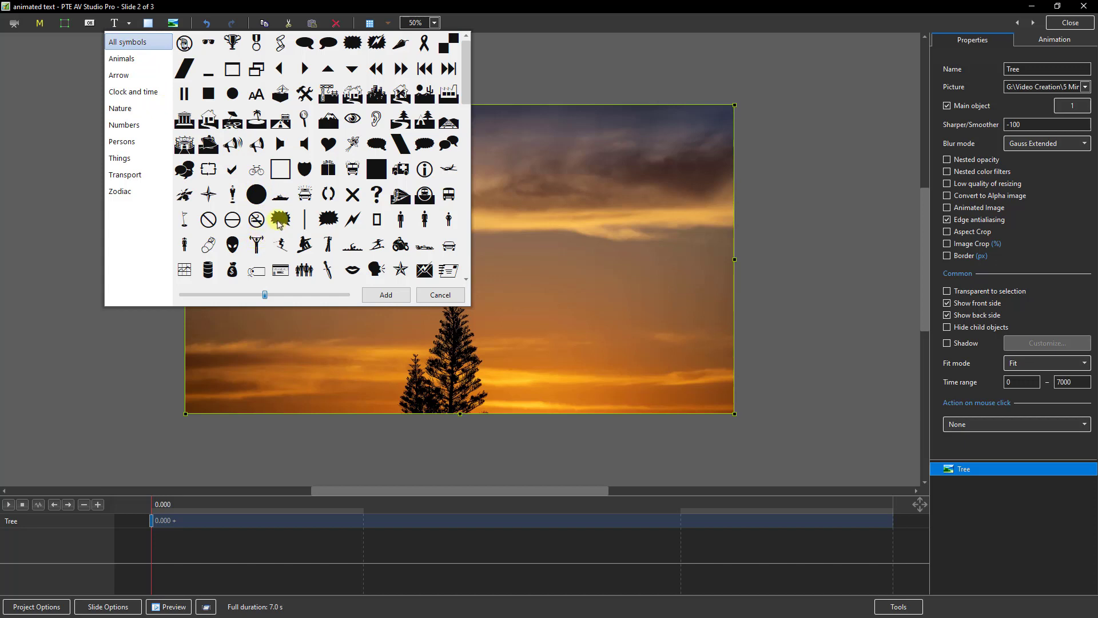
click(280, 223)
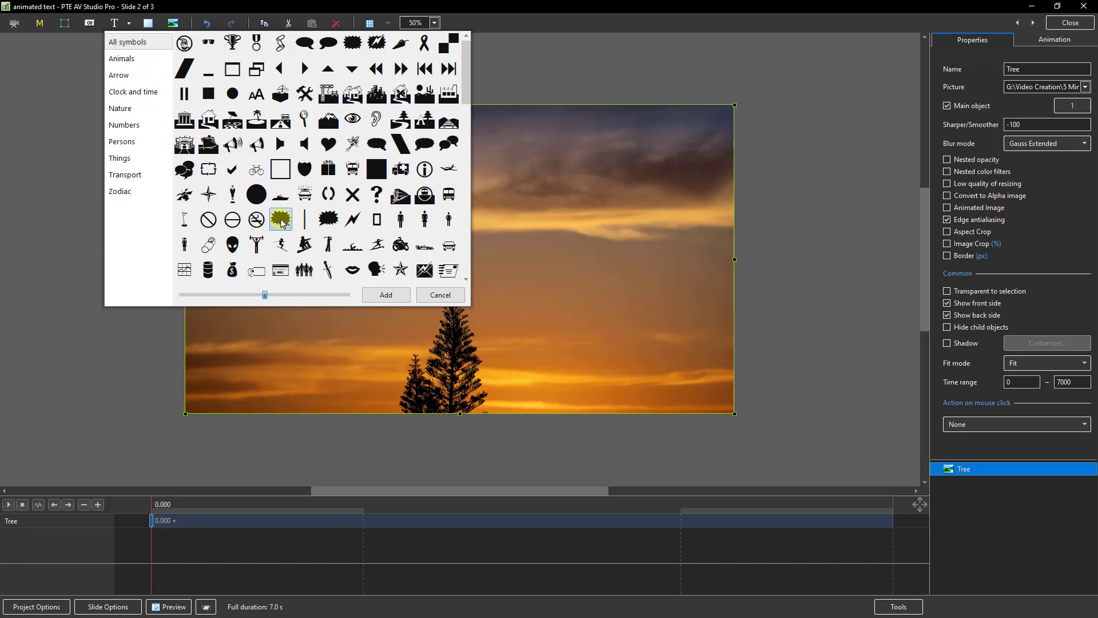
click(385, 296)
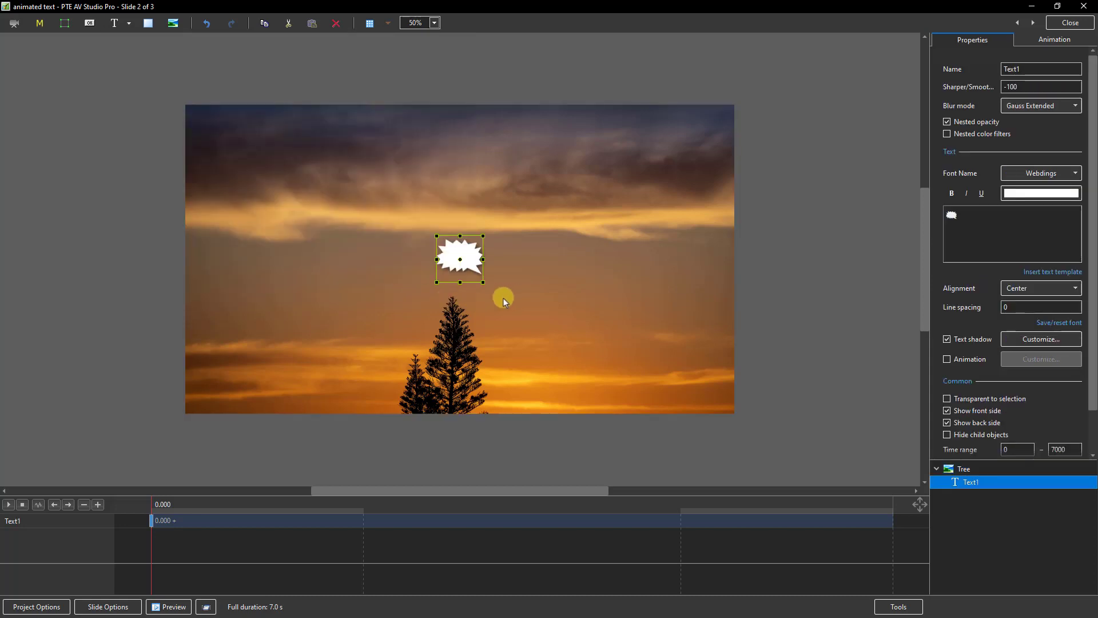
drag(482, 282, 576, 345)
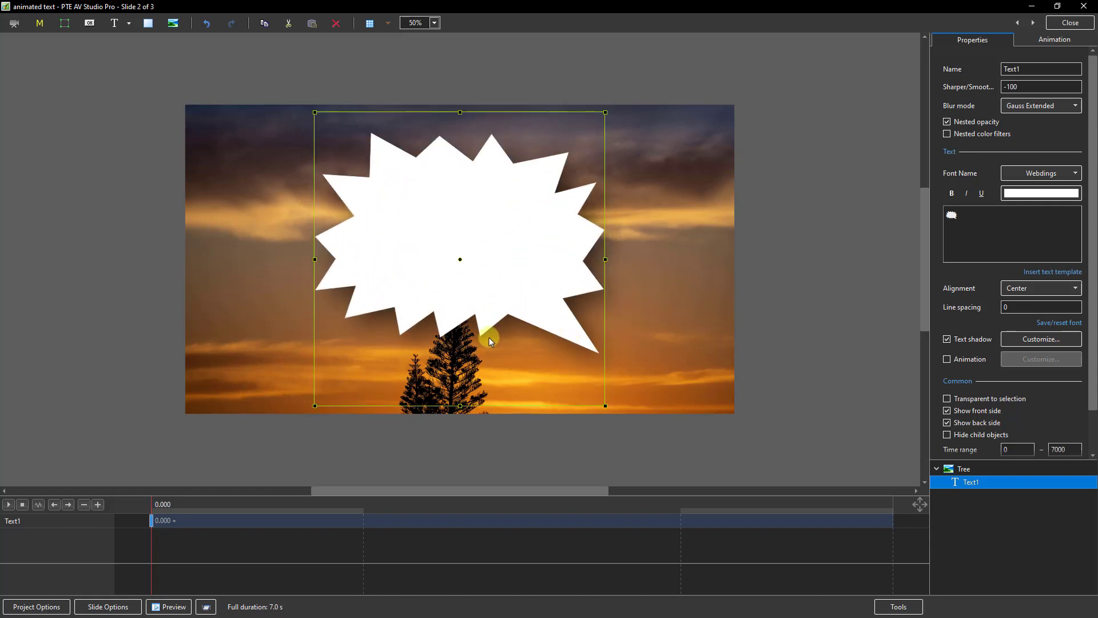